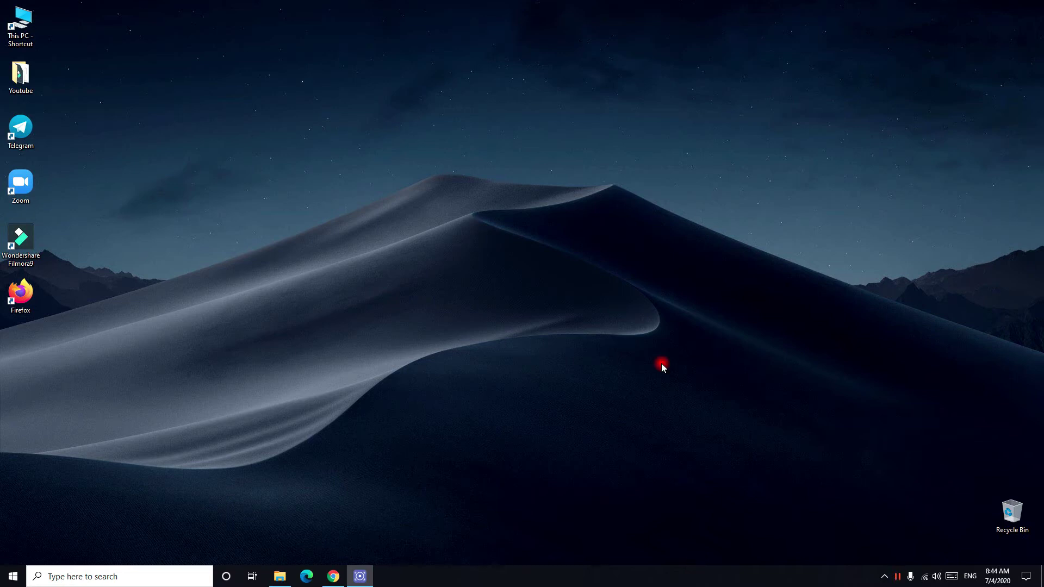
Restore the browser window showing the empty beam calculator and close the Dashboard tab
click(335, 575)
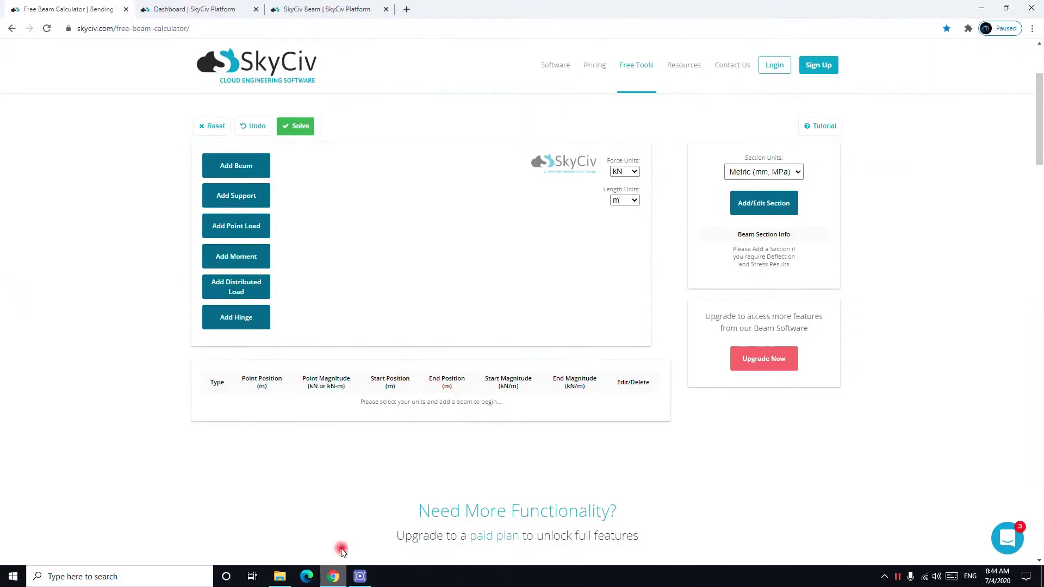
click(254, 10)
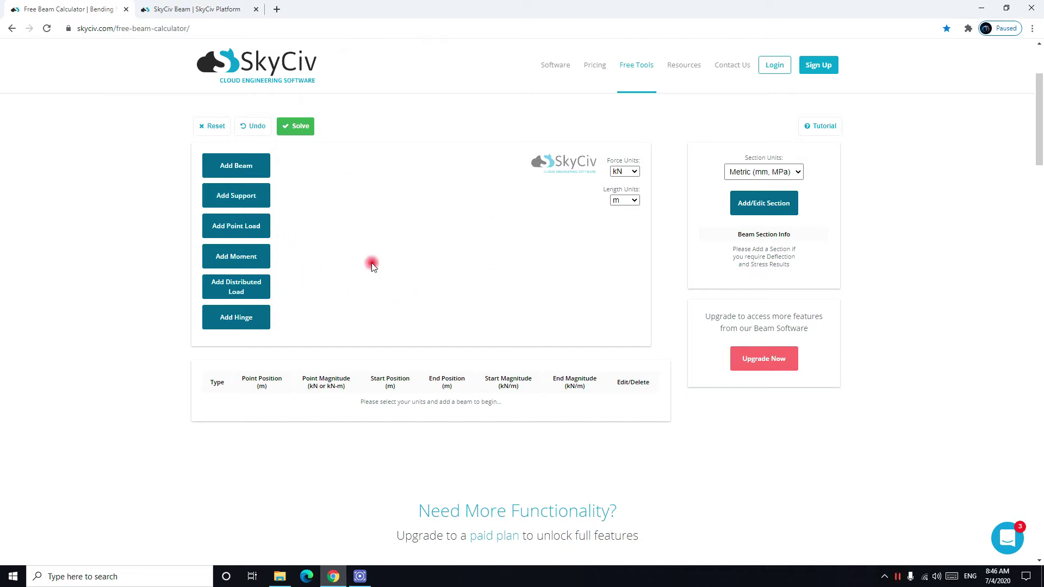
Create a 20 m beam and add a roller support at 0 m
click(250, 171)
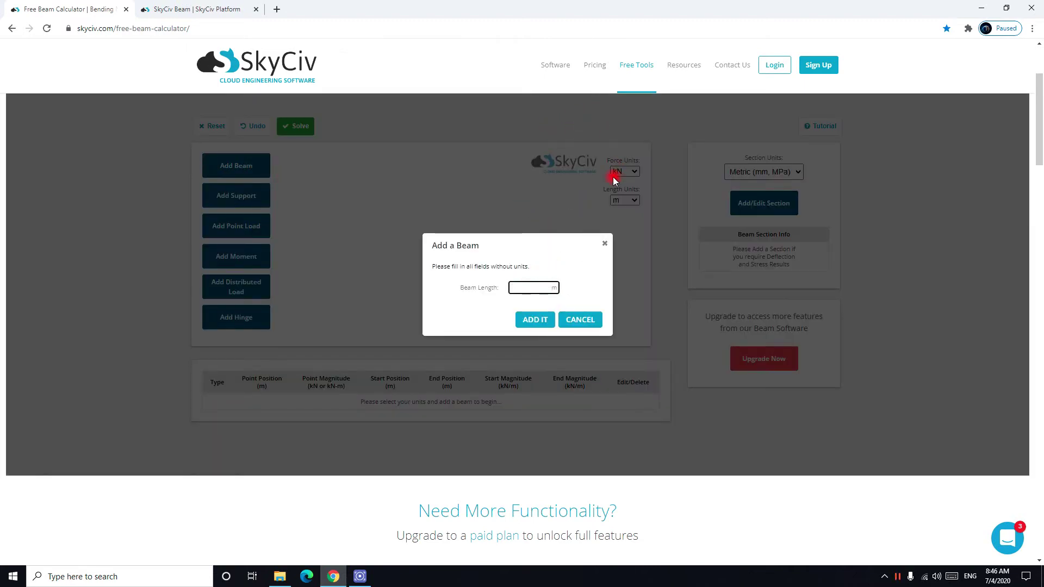
text(20)
click(538, 321)
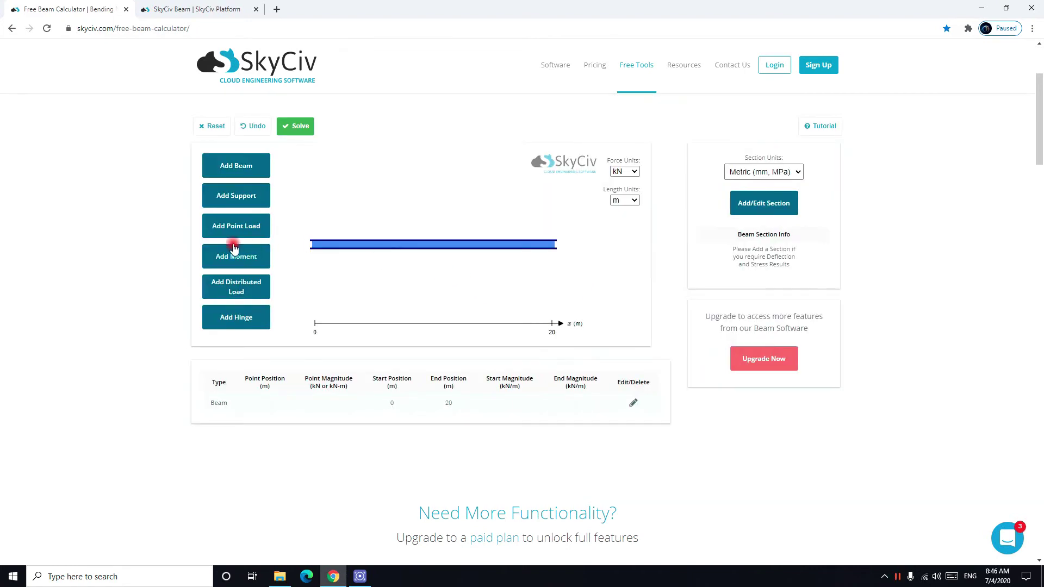
click(234, 208)
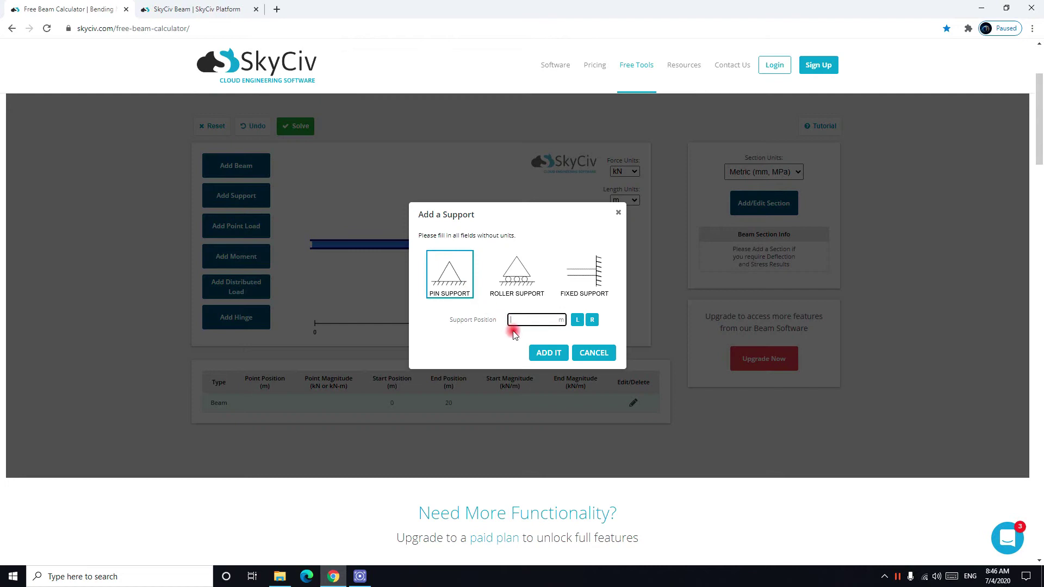
click(517, 275)
click(537, 320)
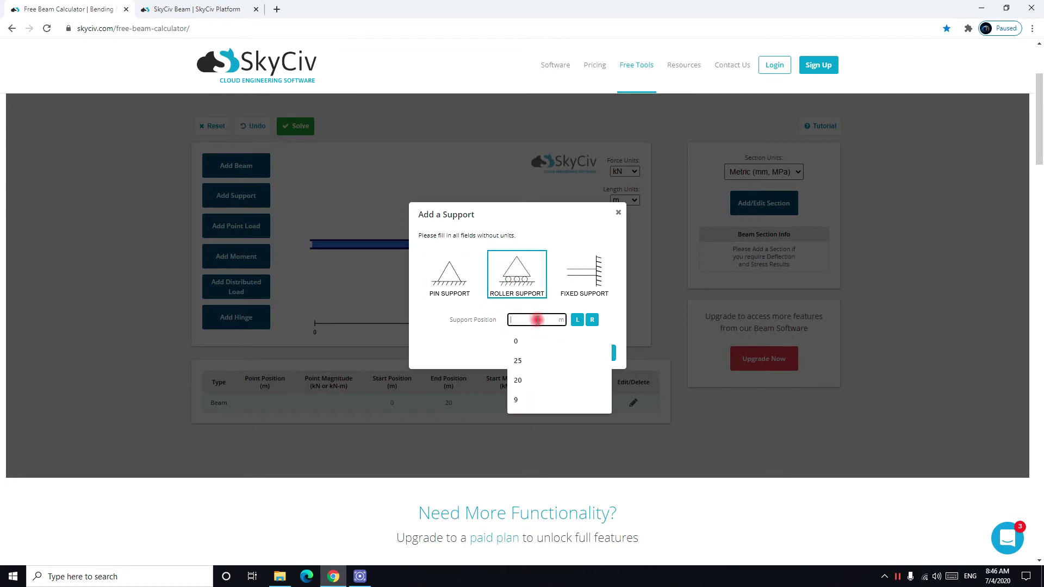
text(1)
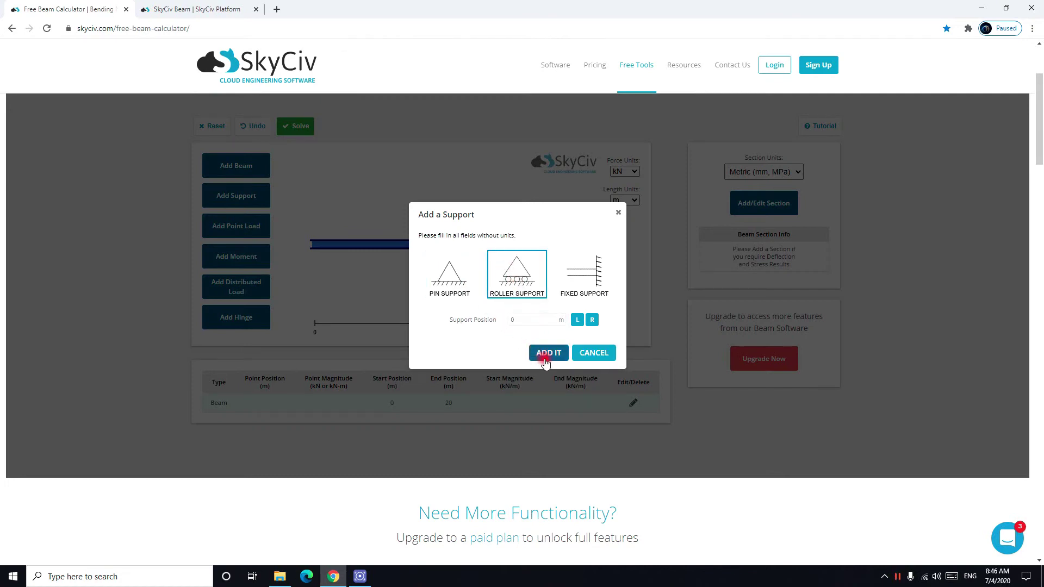
click(547, 354)
Add a pin support at 15 m along the beam
click(246, 200)
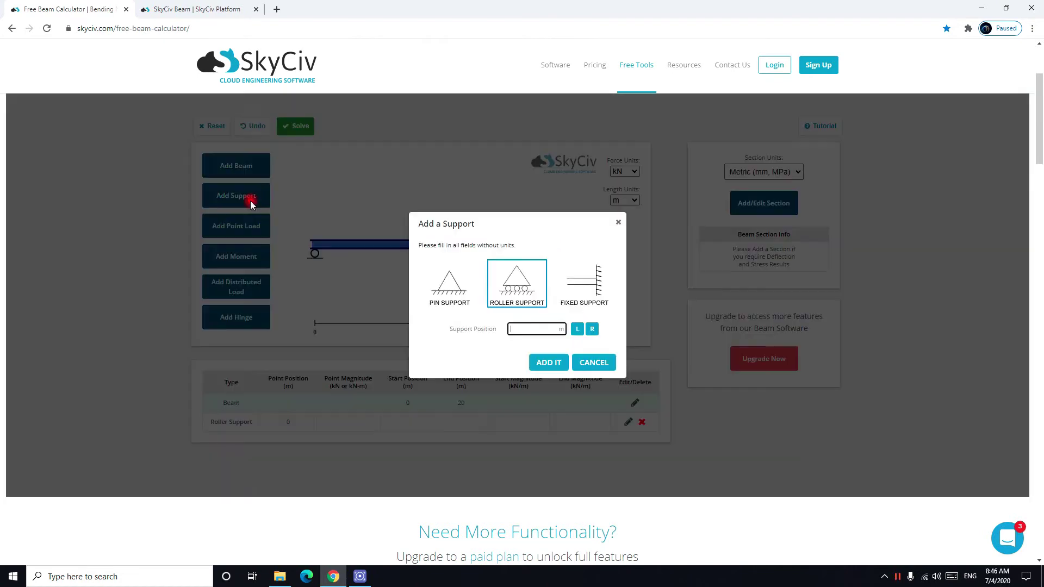
click(446, 290)
click(524, 328)
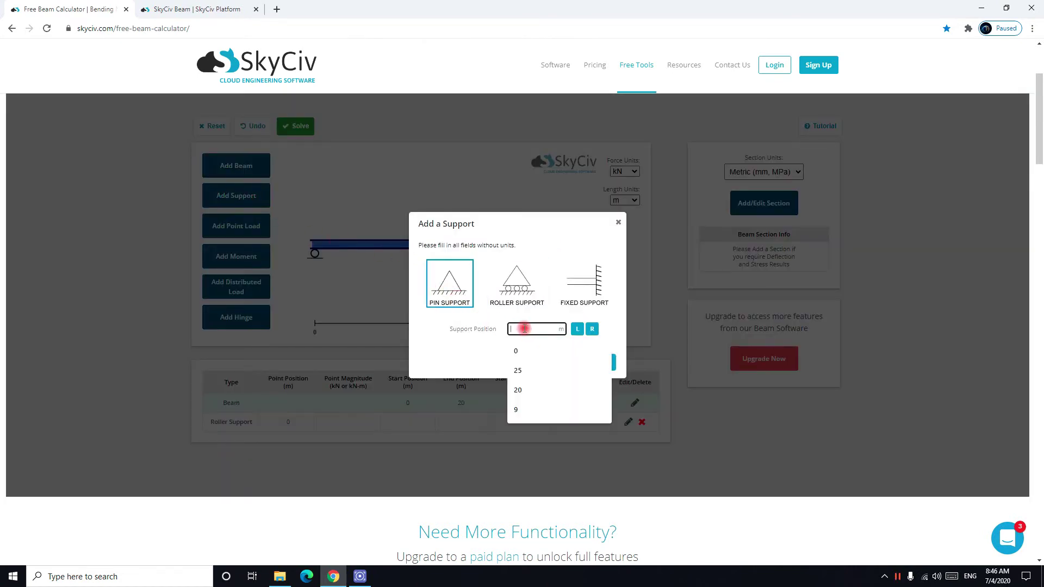
text(15)
click(549, 363)
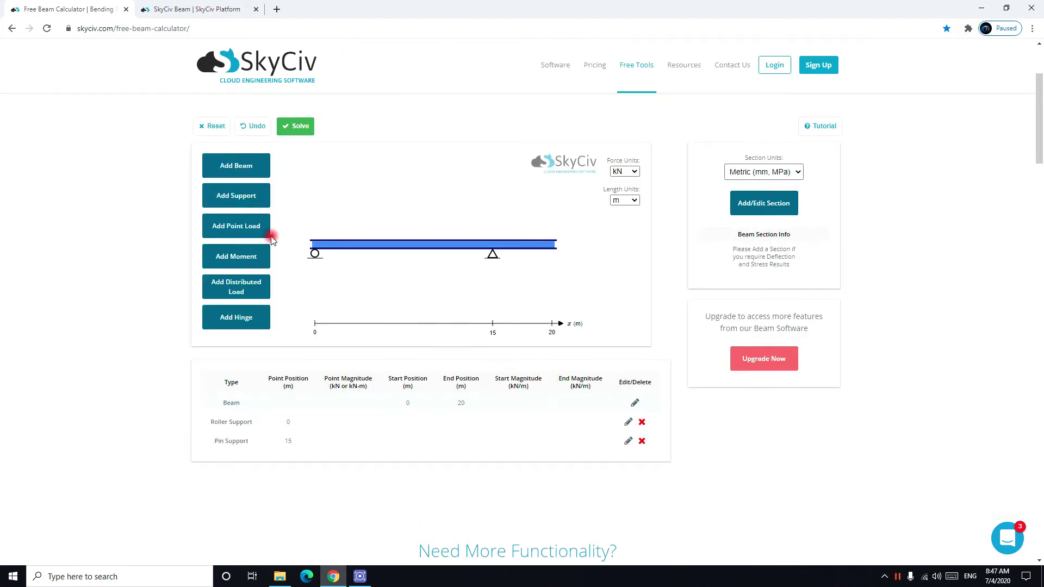
Apply a uniform 12 kN/m distributed load from 0 to 15 m
click(263, 293)
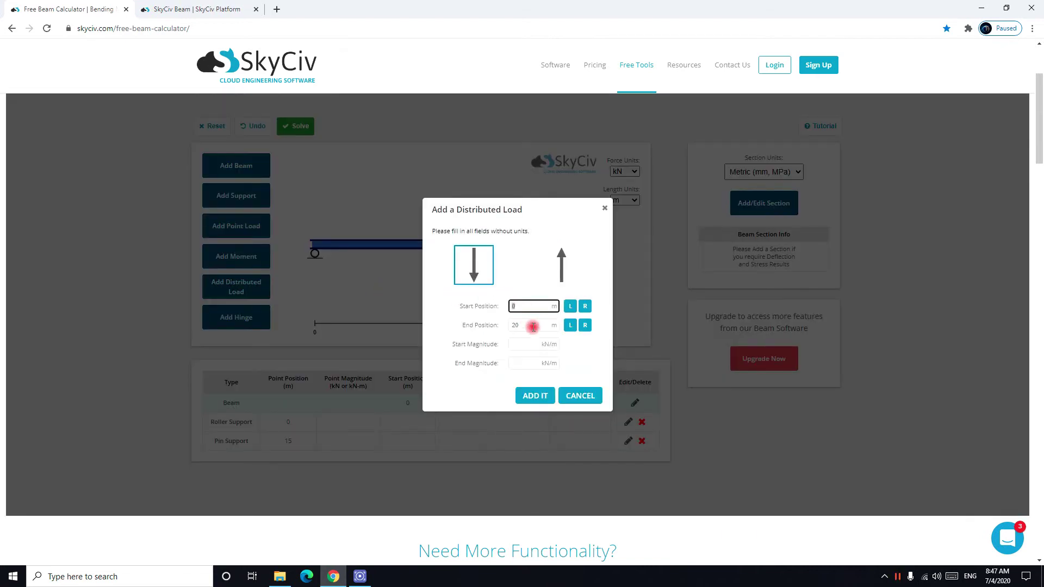
key(Tab)
text(1)
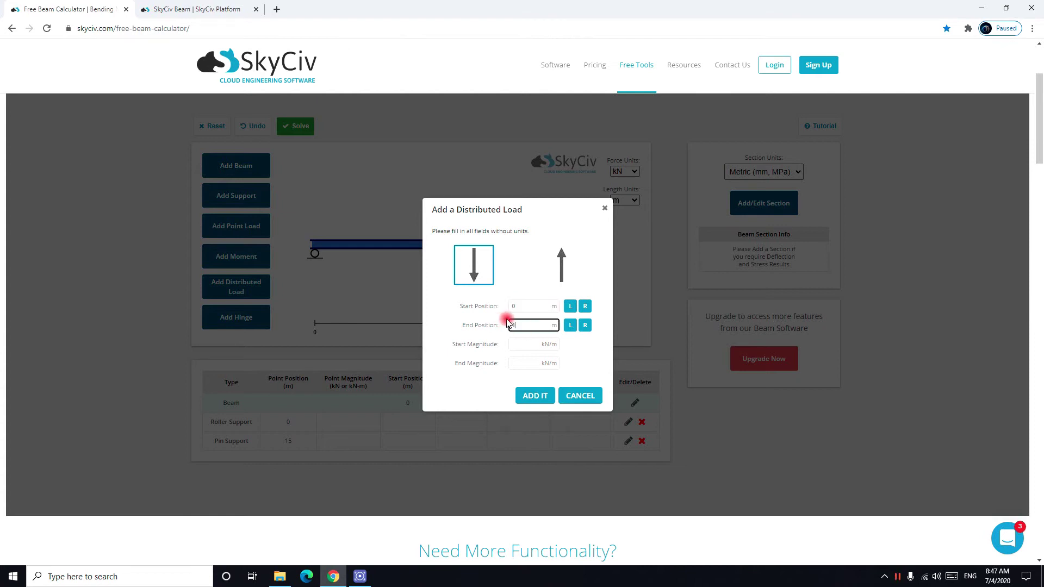
text(5)
click(521, 344)
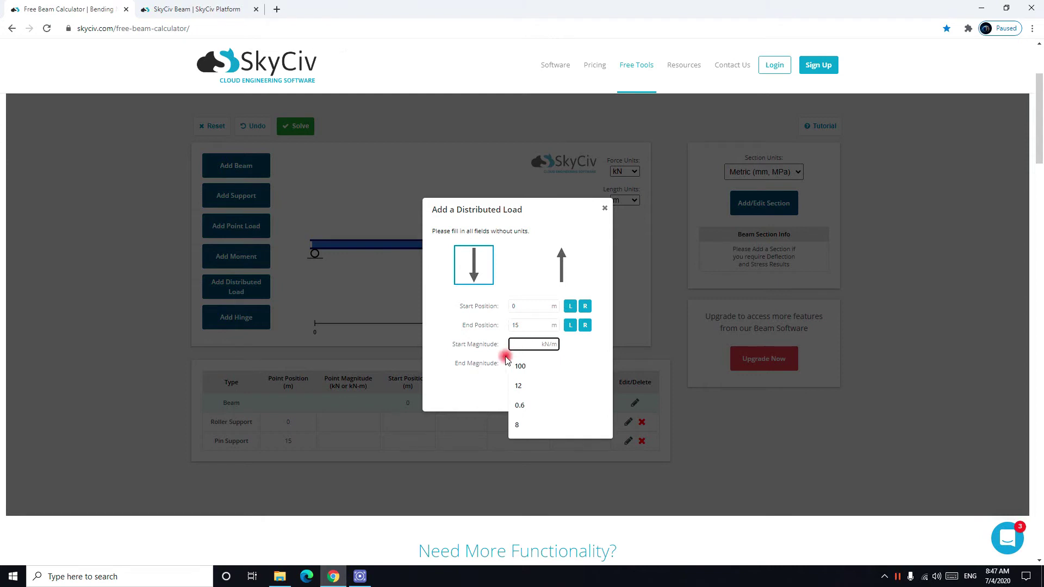
click(519, 386)
click(525, 365)
text(12)
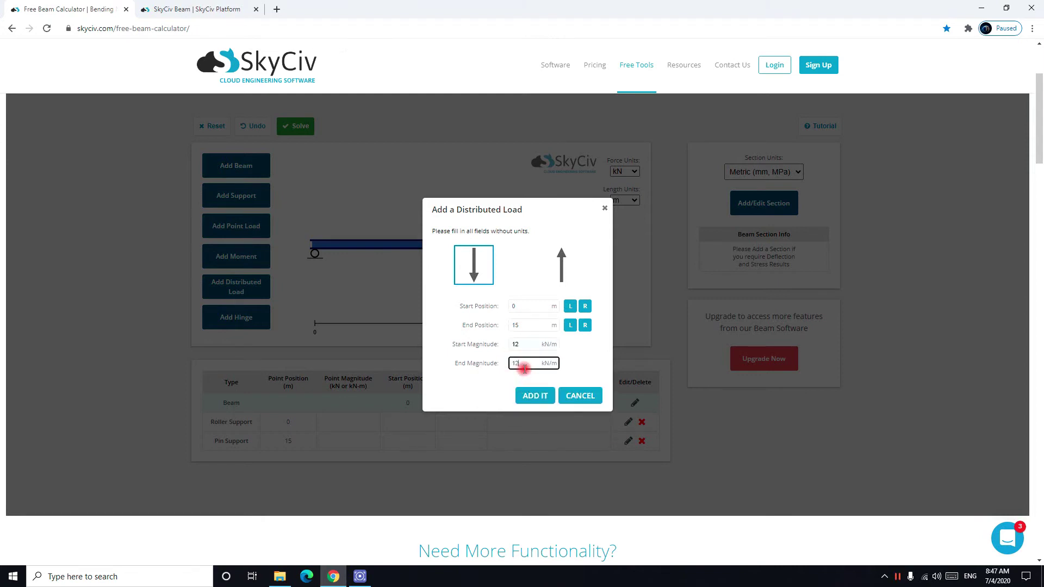
click(535, 396)
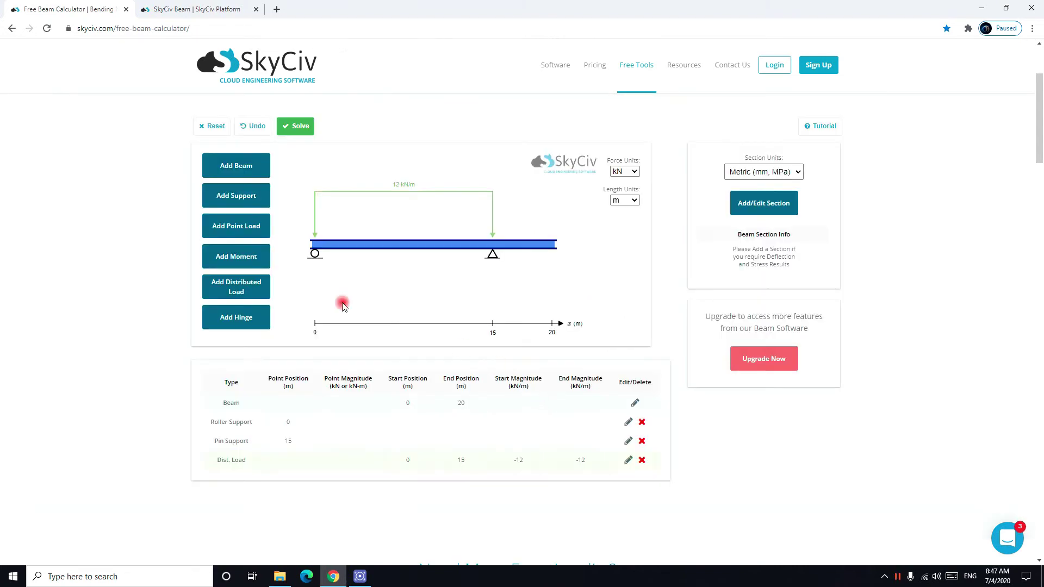
Add a 10 kN point load at 20 m
click(249, 228)
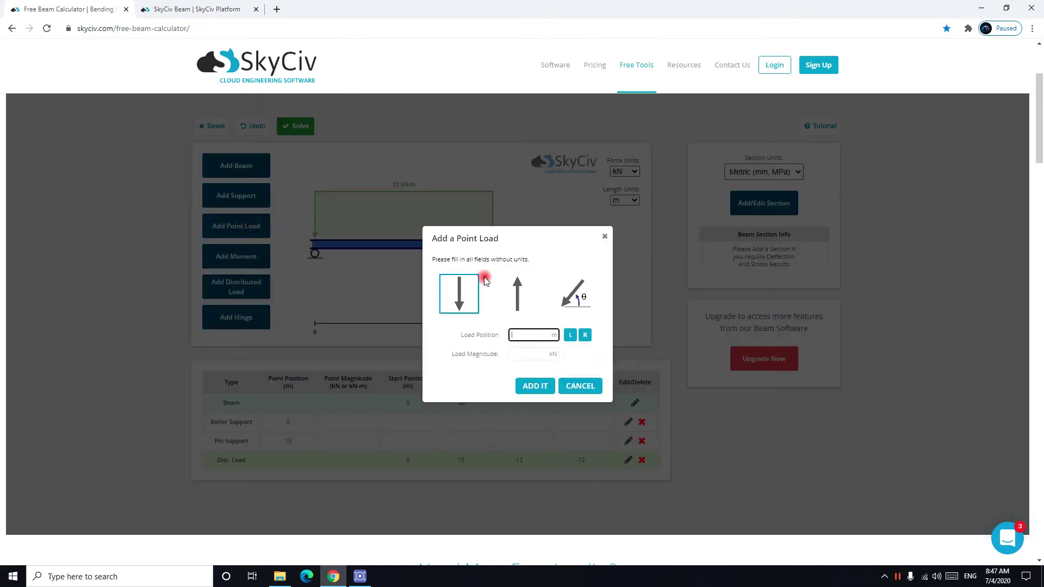
click(529, 338)
text(20)
click(529, 356)
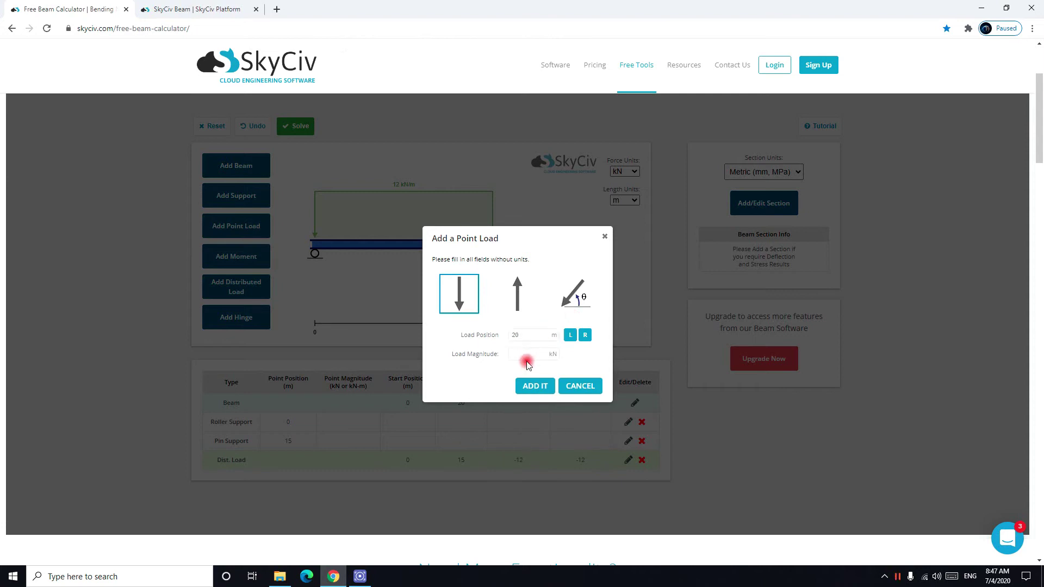
text(10)
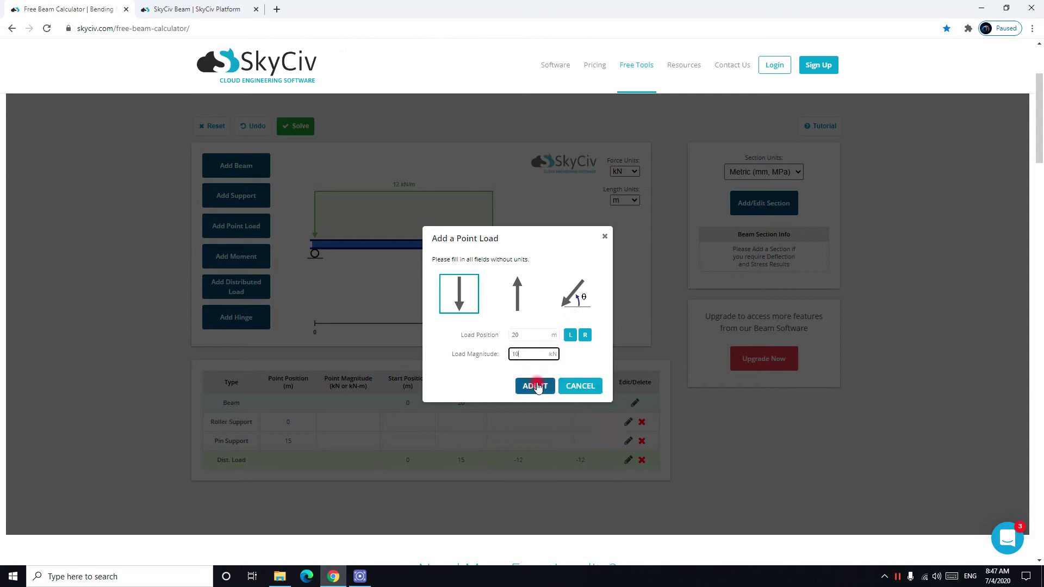
click(535, 385)
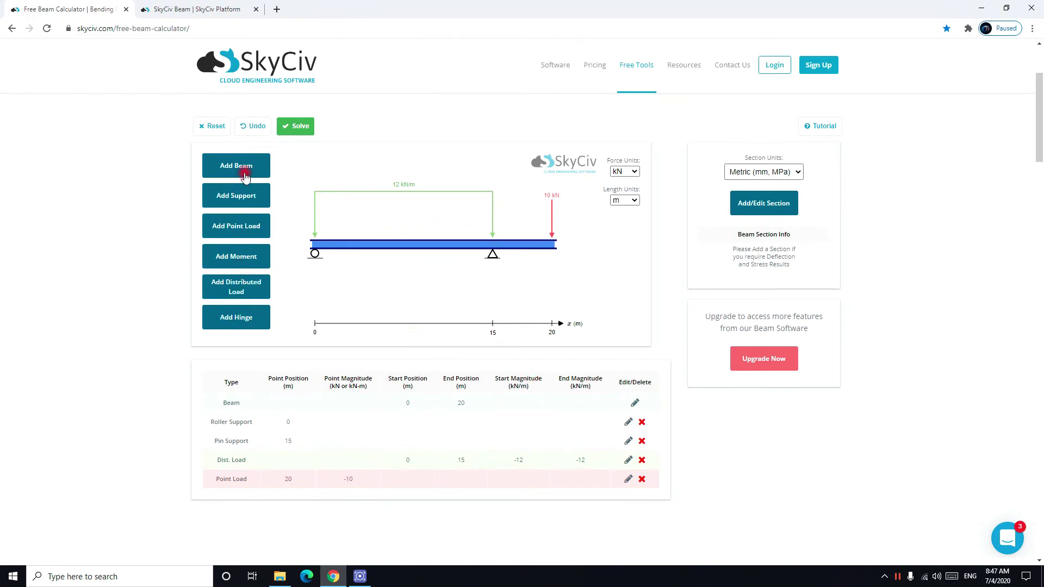
Add a 20 kN-m moment at 20 m on the beam
click(256, 263)
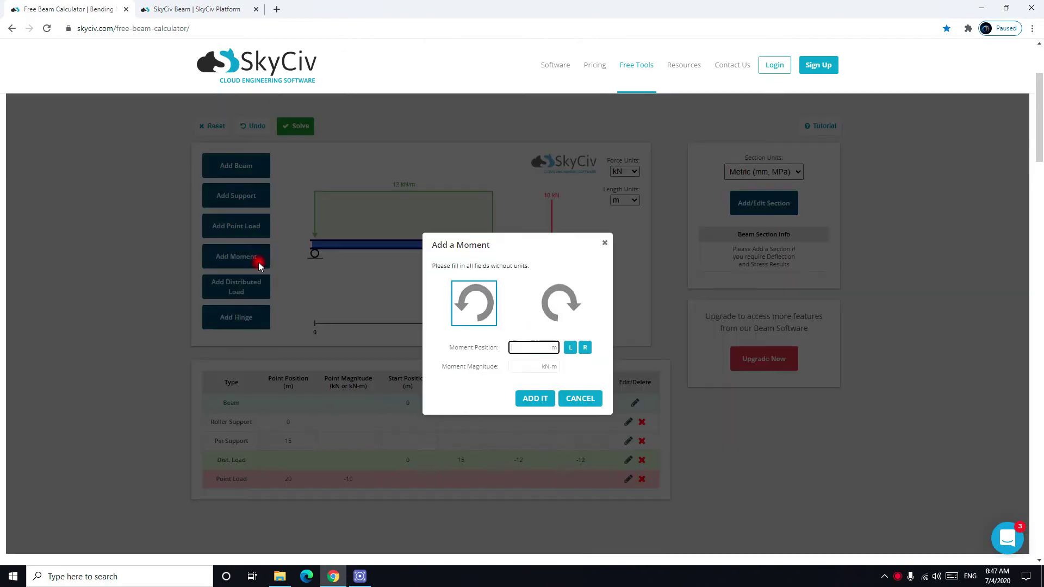
click(547, 347)
text(20)
click(559, 370)
text(20)
click(544, 398)
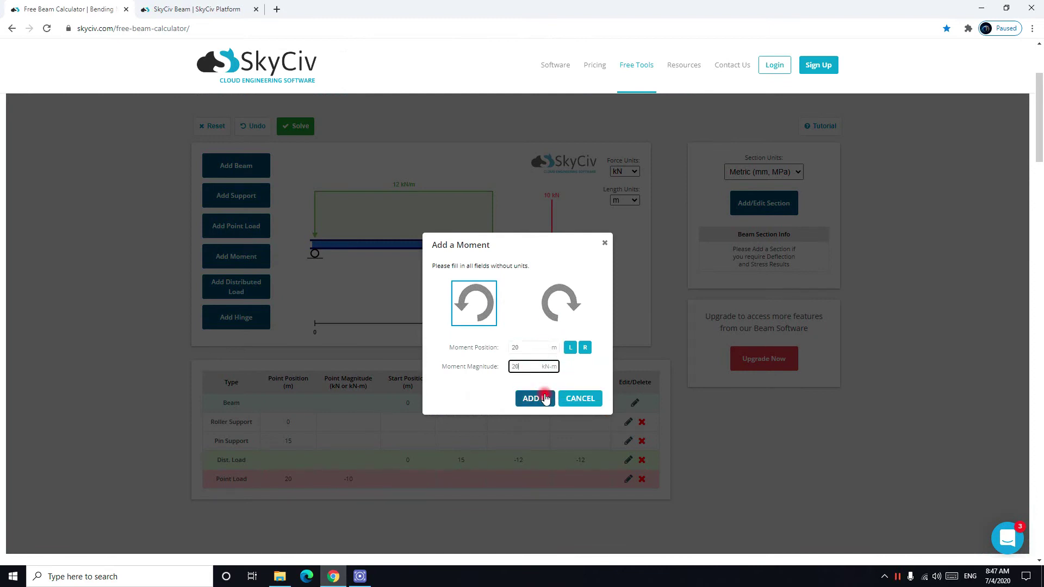
Delete the 20 kN-m moment, try adding a hinge, and dismiss the paid-feature notice
click(557, 250)
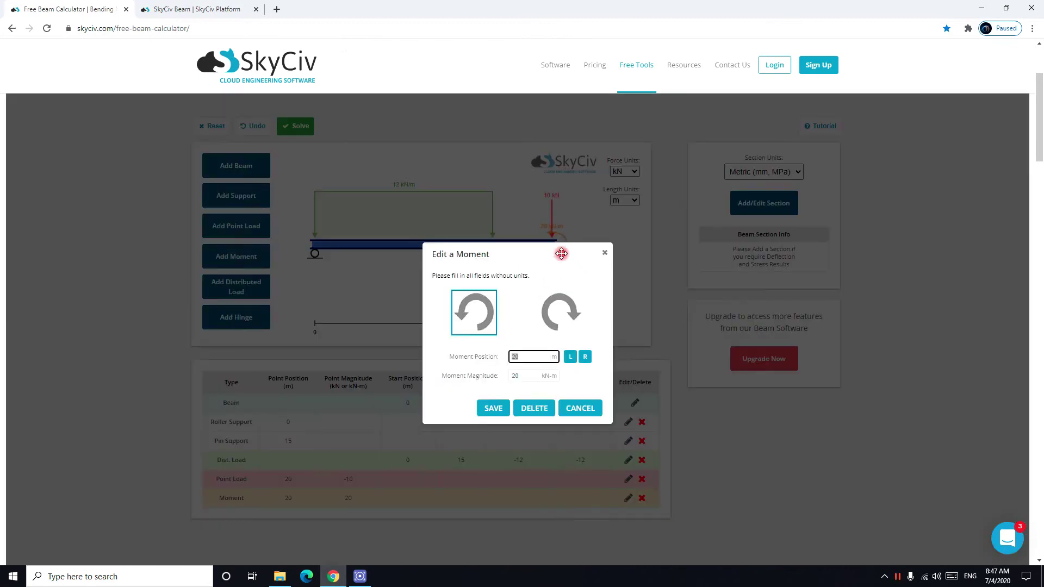
click(527, 408)
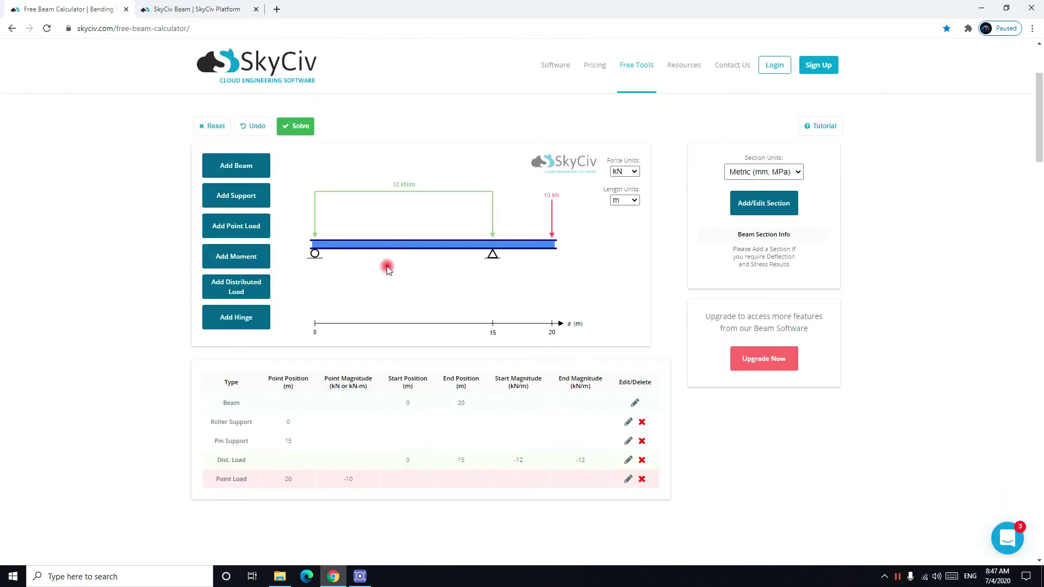
click(243, 321)
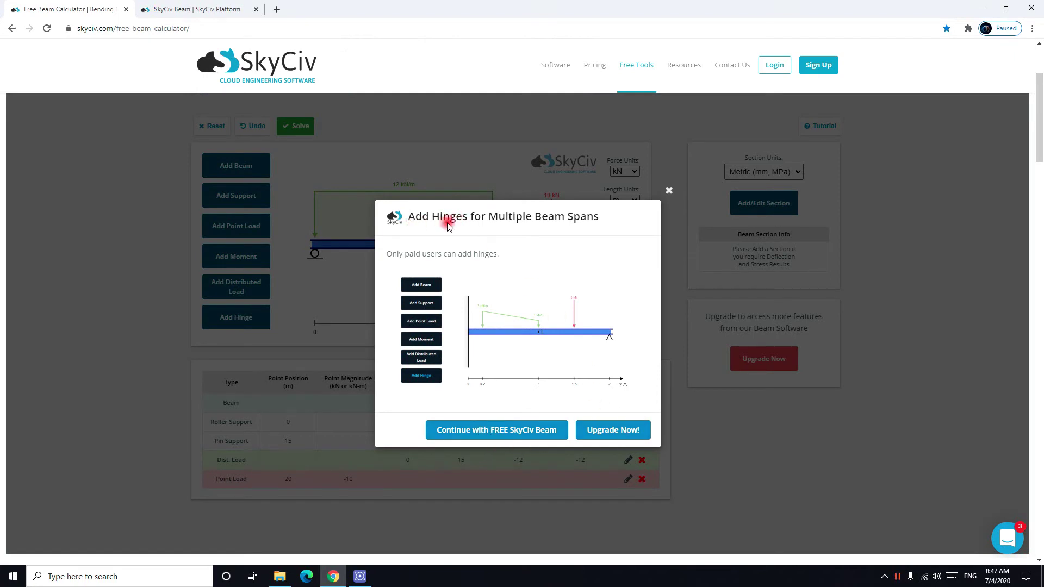
click(668, 192)
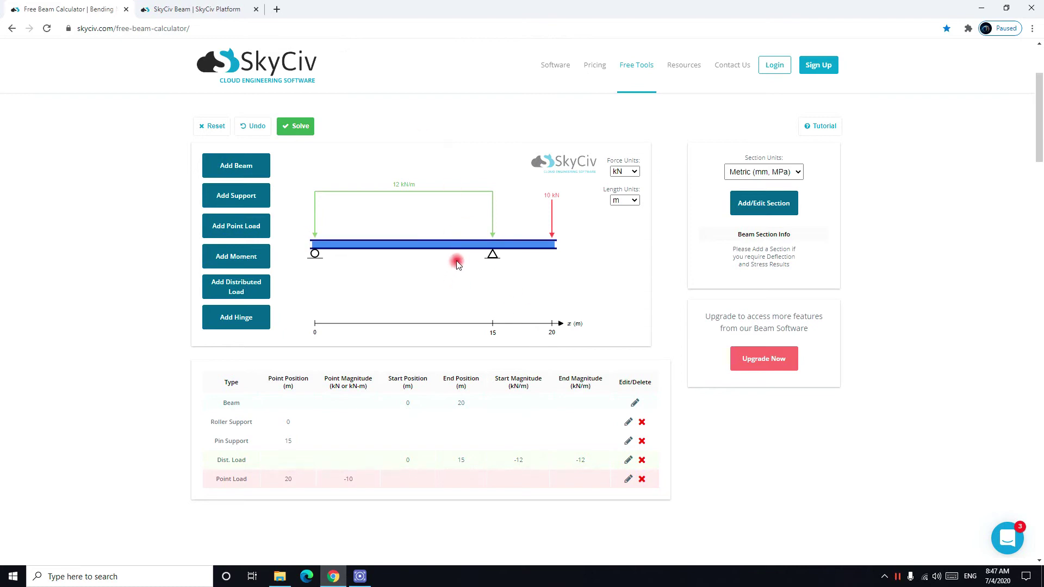
Solve the beam and review reactions of 86.667 and 103.333 kN with shear and moment diagrams
click(298, 126)
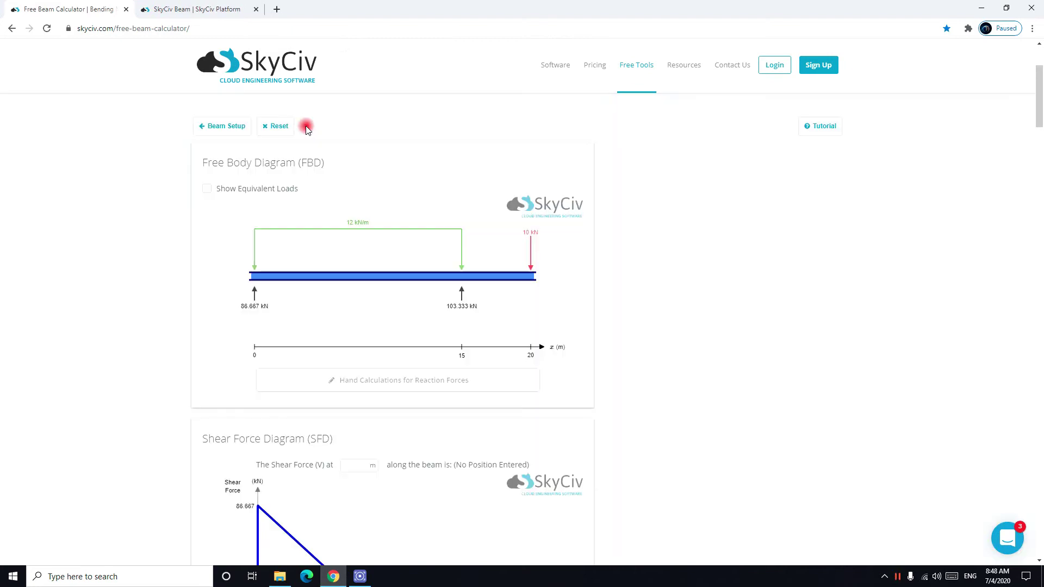
scroll(579, 175, down, 4)
scroll(579, 175, down, 1)
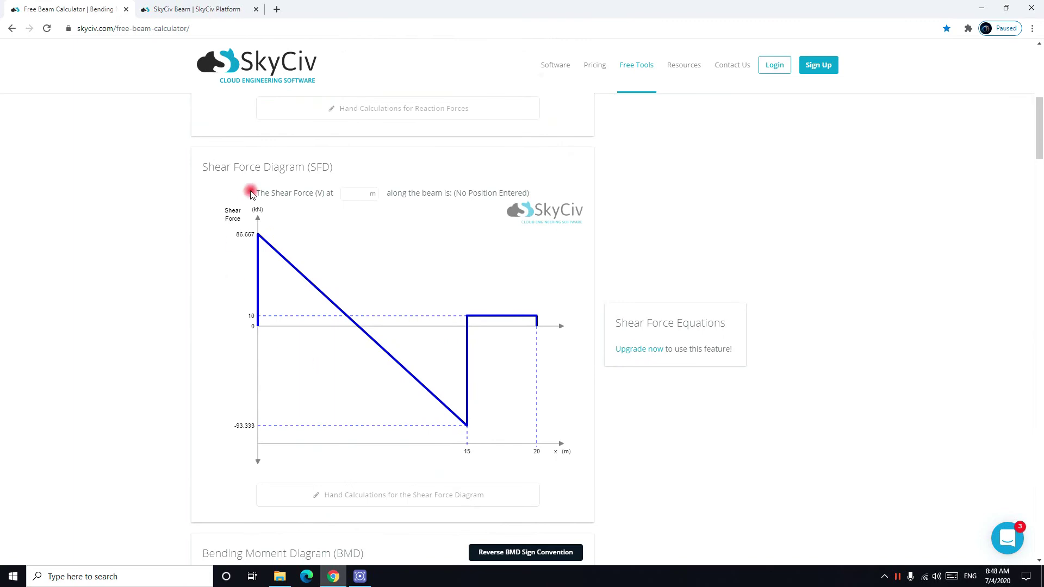
scroll(538, 373, down, 7)
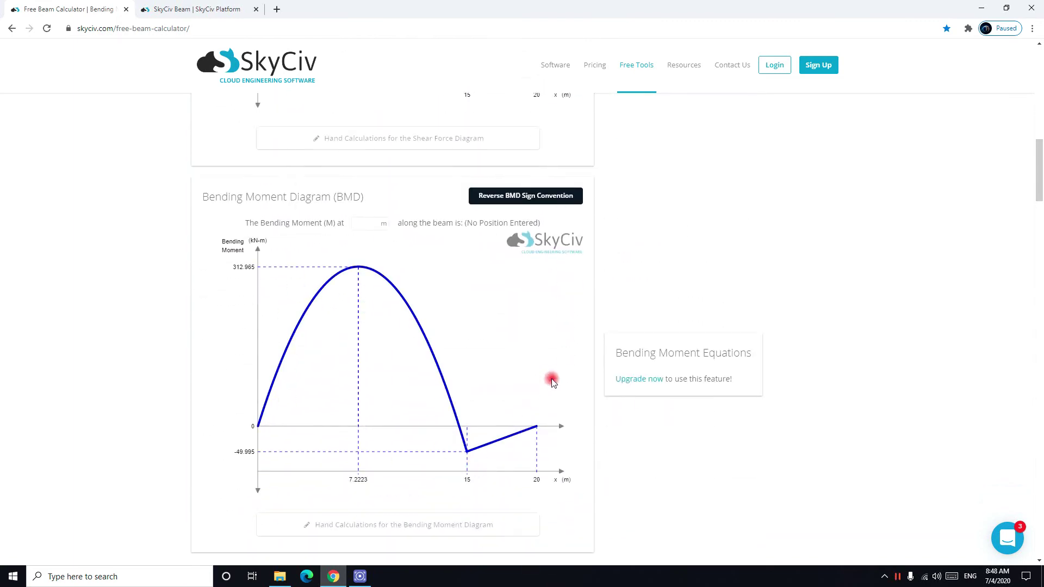
scroll(552, 380, down, 4)
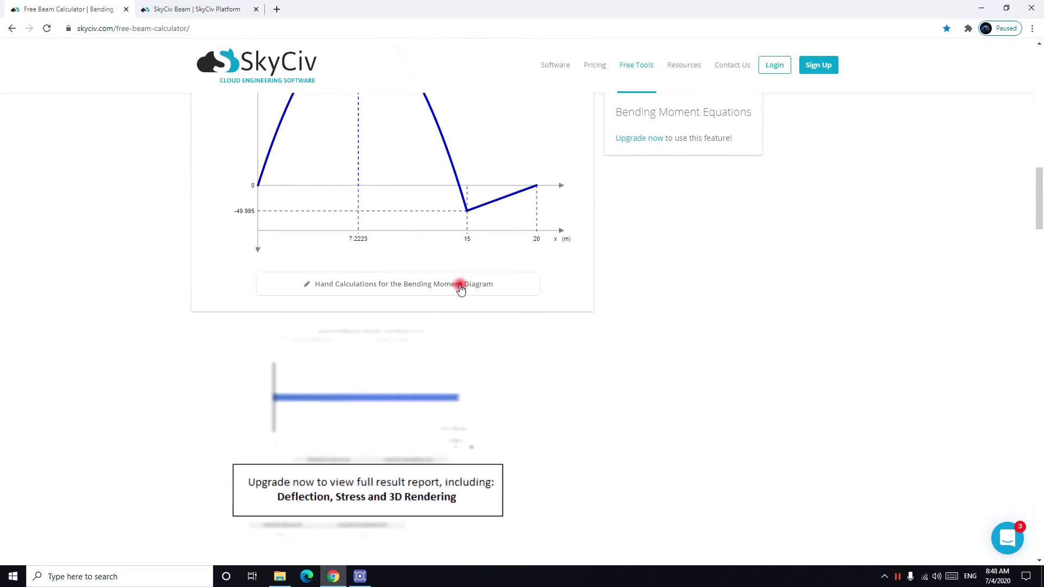
scroll(460, 288, up, 4)
scroll(465, 266, up, 14)
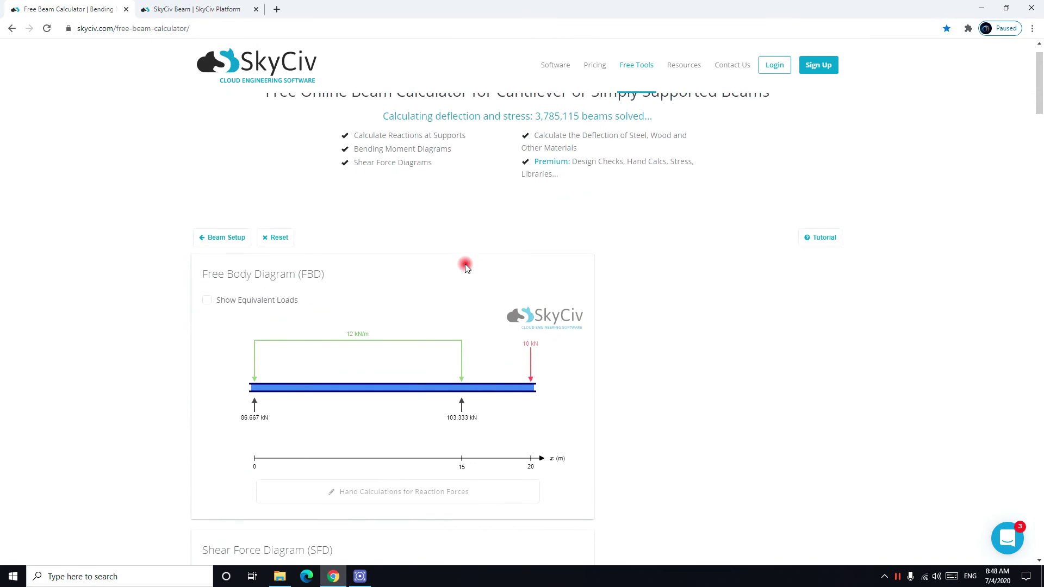
scroll(466, 267, up, 1)
scroll(466, 267, down, 2)
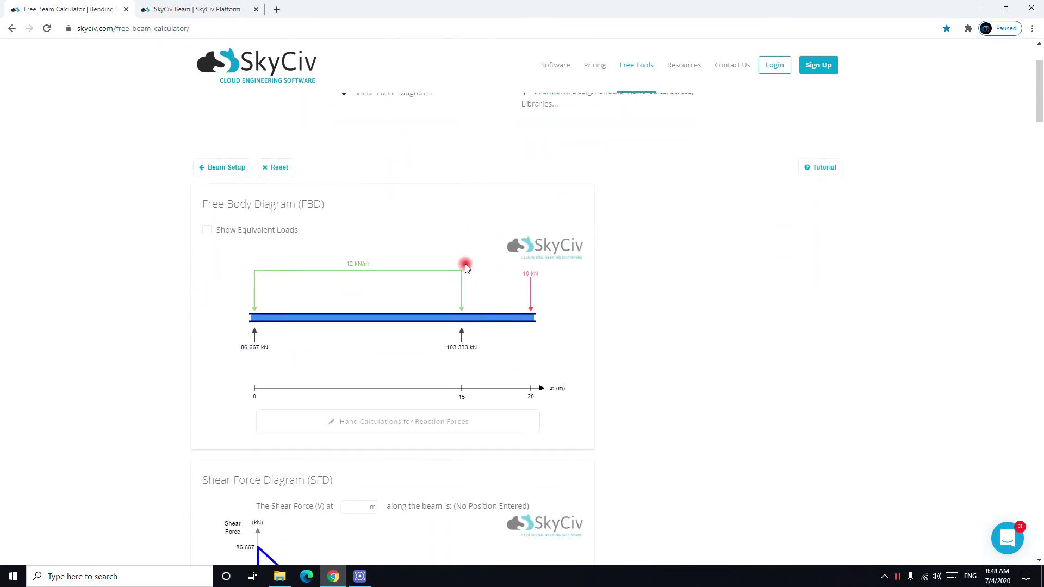
scroll(466, 268, down, 6)
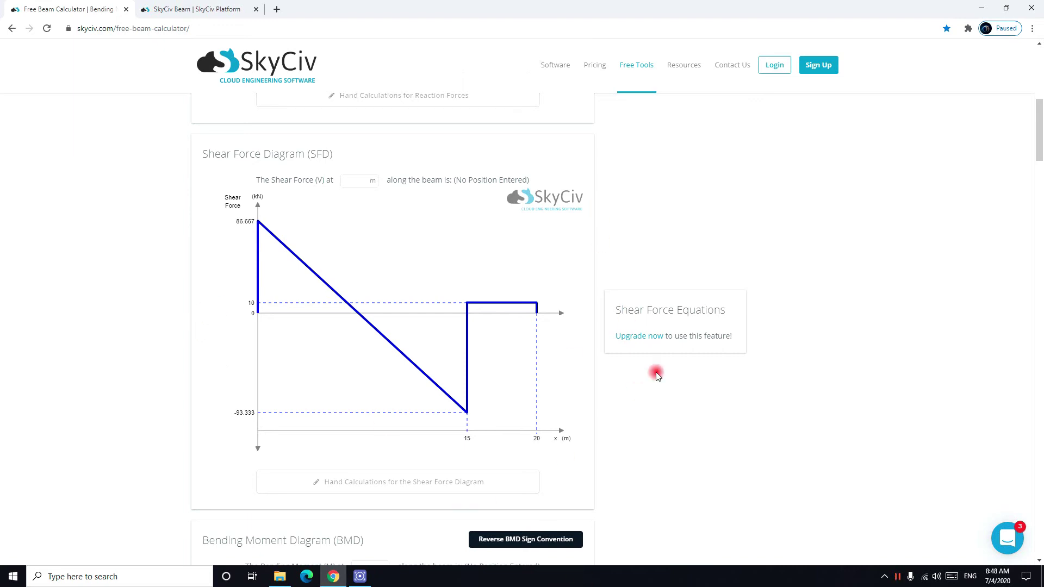
scroll(659, 336, down, 7)
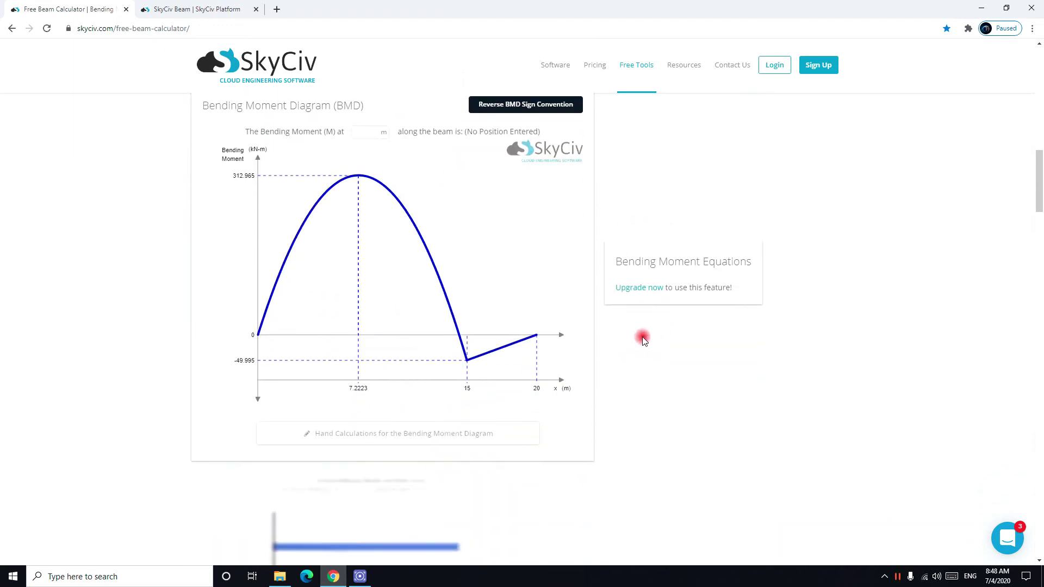
scroll(620, 286, down, 5)
scroll(626, 284, up, 20)
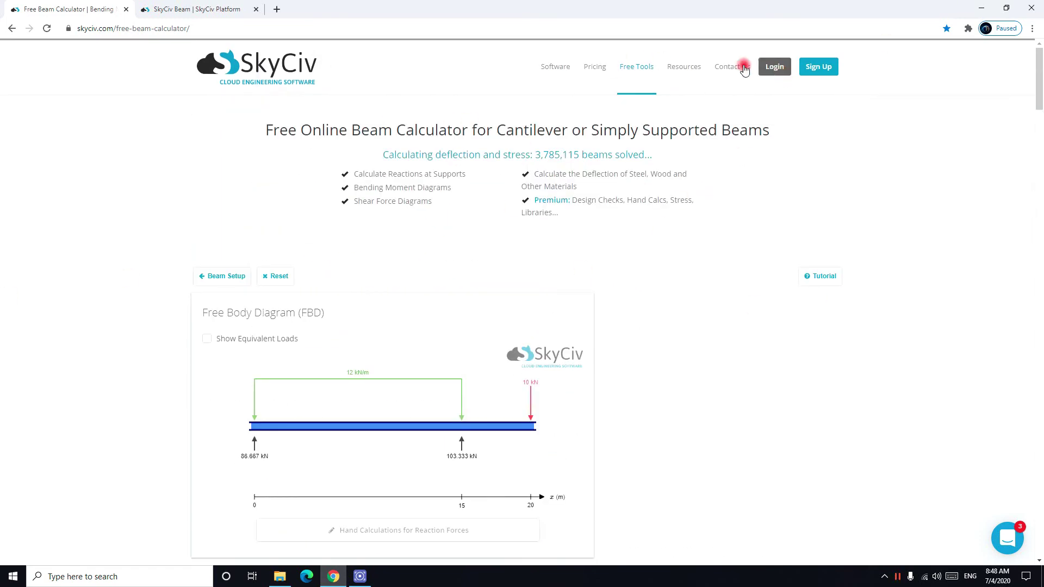
Close the Free Beam Calculator tab to reveal the empty SkyCiv Beam editor
click(127, 10)
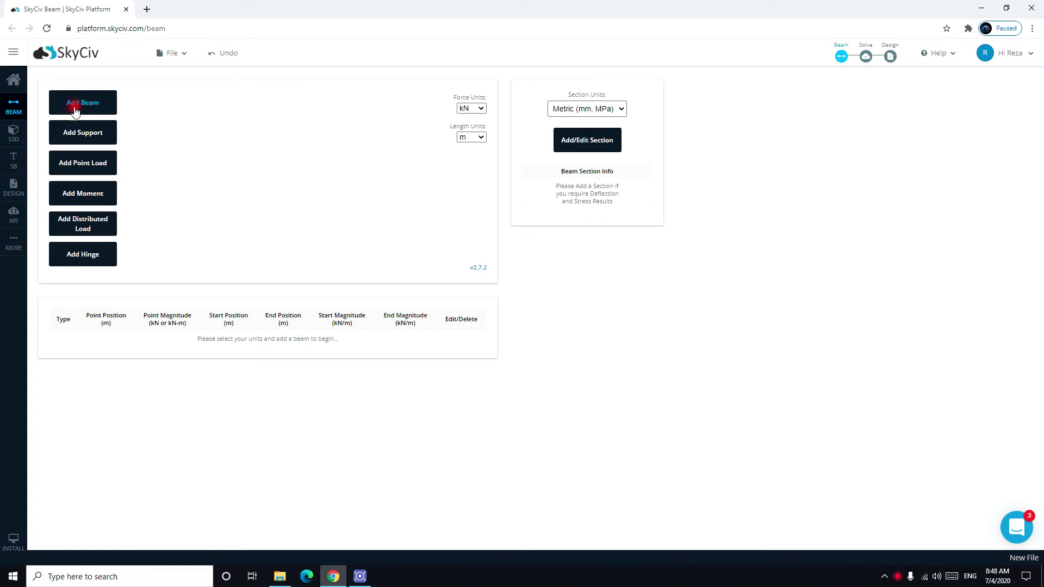
Create a 20 m beam with fixed supports at 0 m and 20 m
click(83, 104)
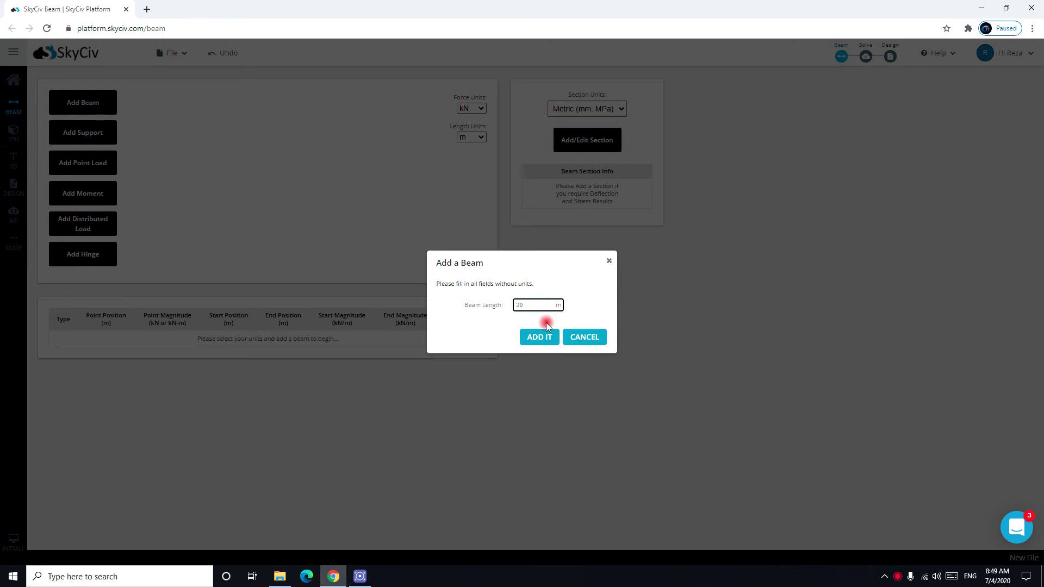
click(540, 339)
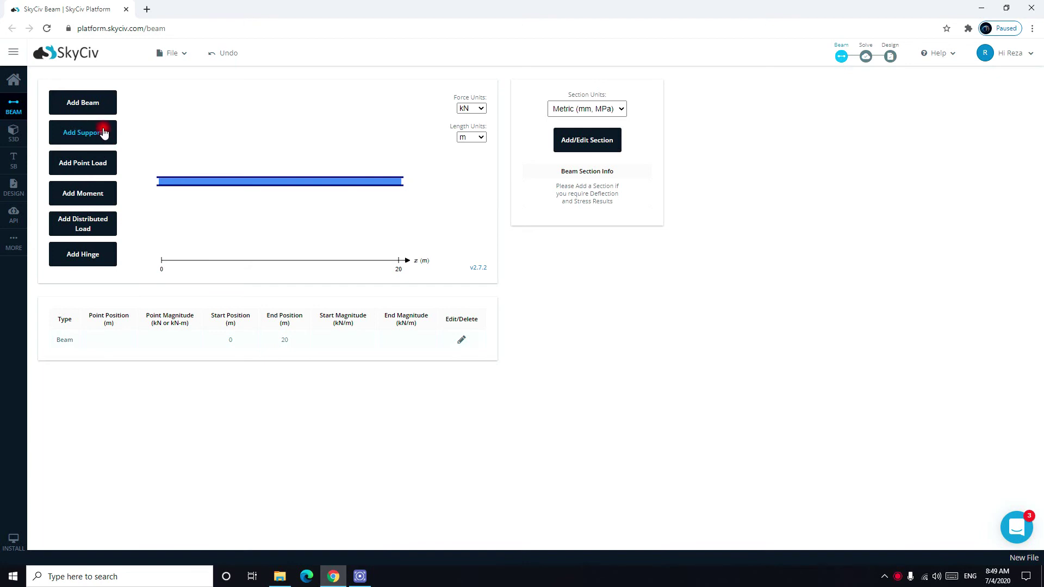
click(103, 134)
click(590, 265)
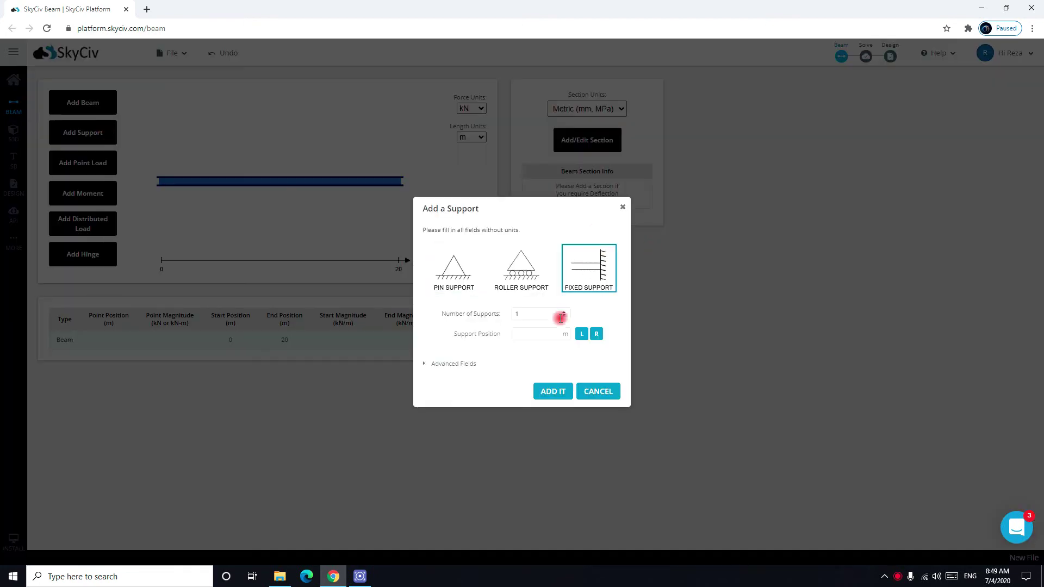
click(536, 335)
text(0)
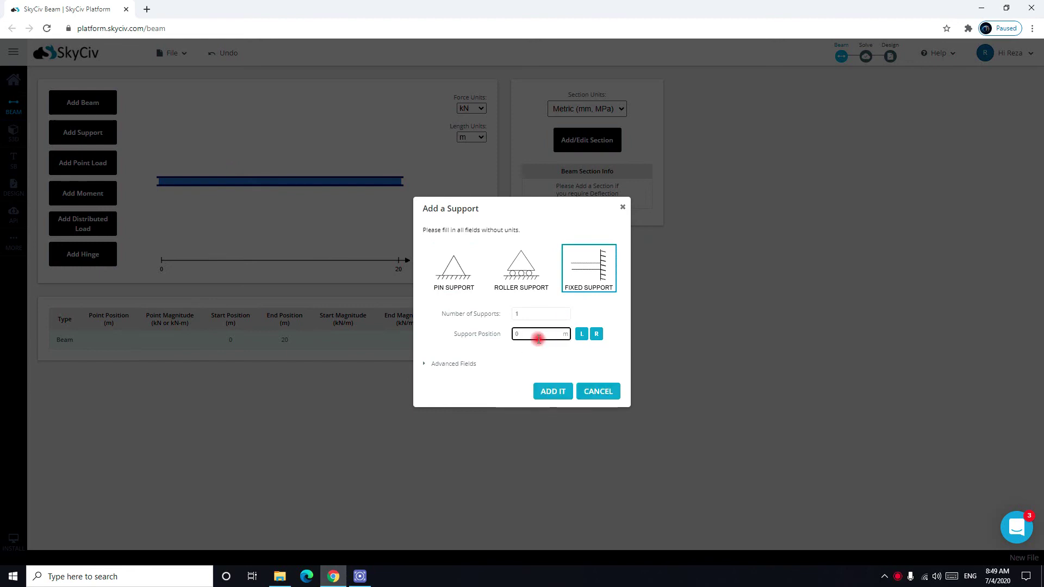
click(545, 390)
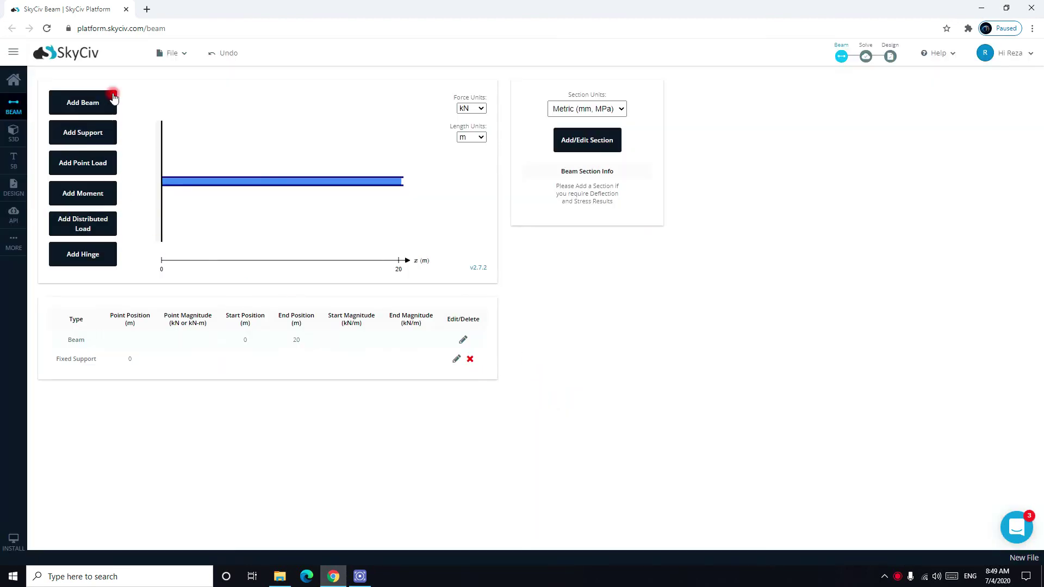
click(87, 134)
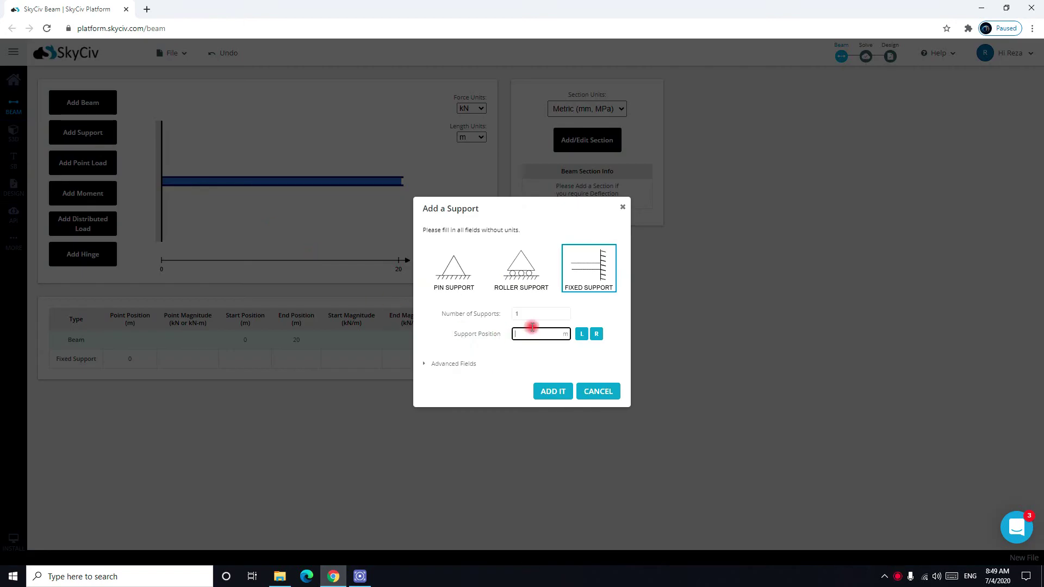
click(547, 393)
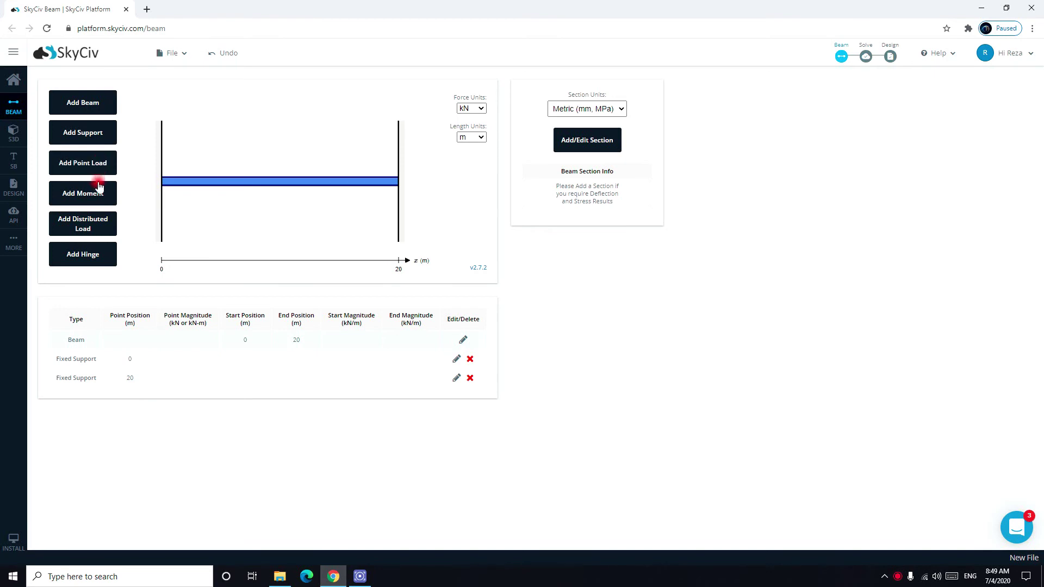
Add a roller support at 10 m, midway along the beam
click(85, 132)
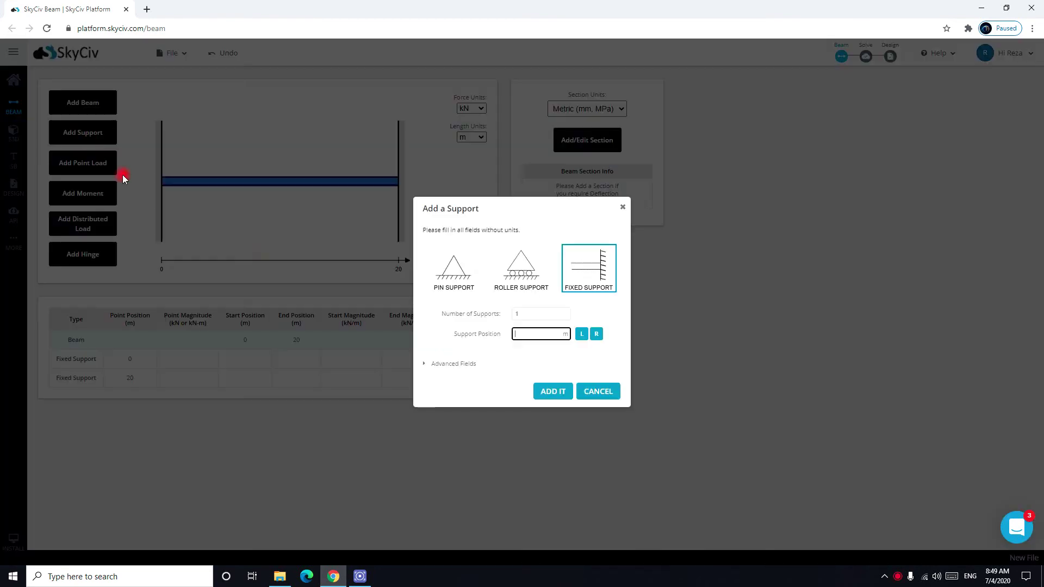
click(534, 286)
click(546, 334)
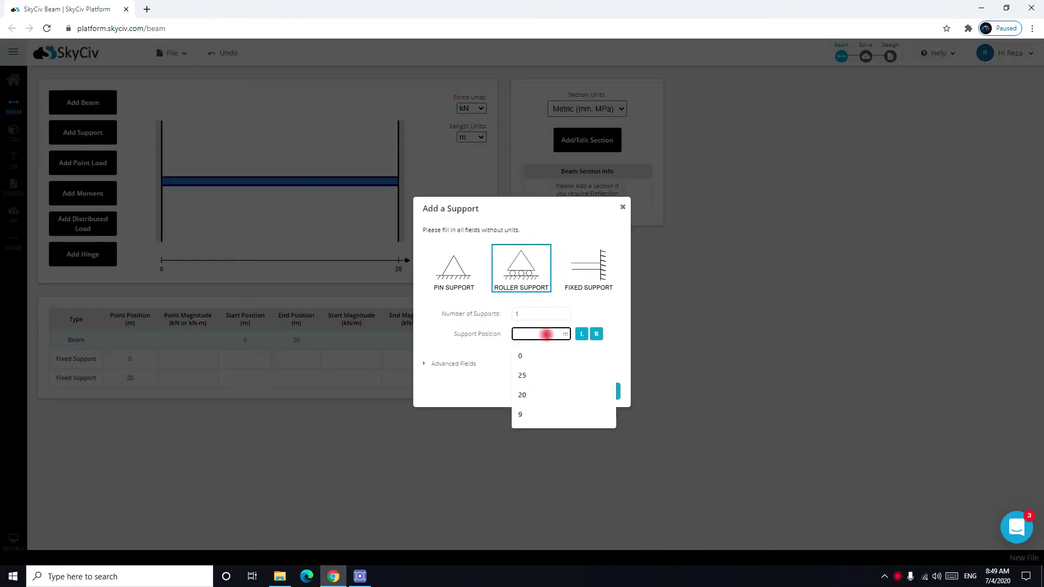
text(10)
click(559, 391)
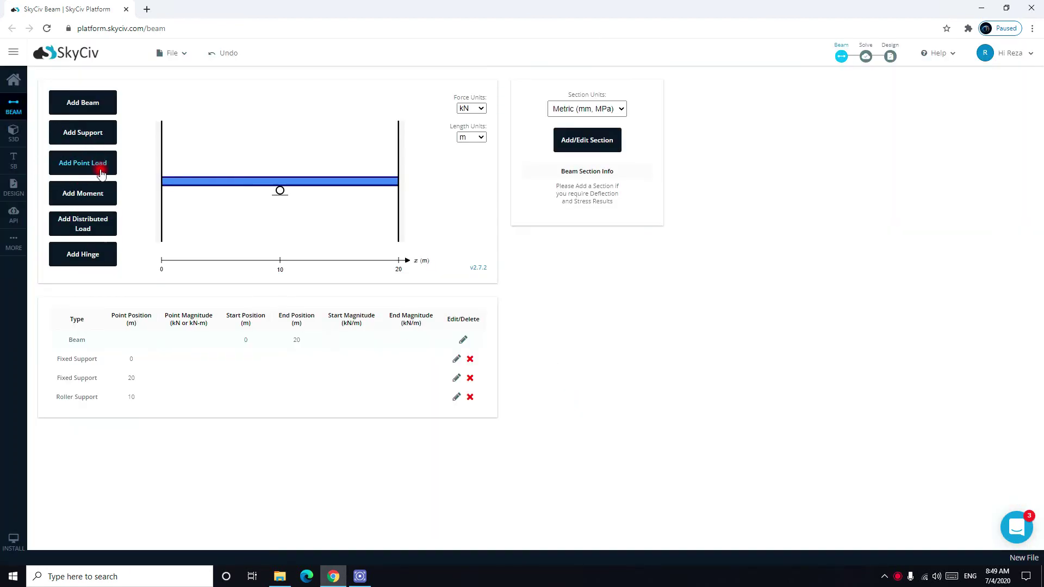
Apply a triangular load decreasing from 8 kN/m to 0 over 0–10 m
click(82, 224)
double_click(528, 312)
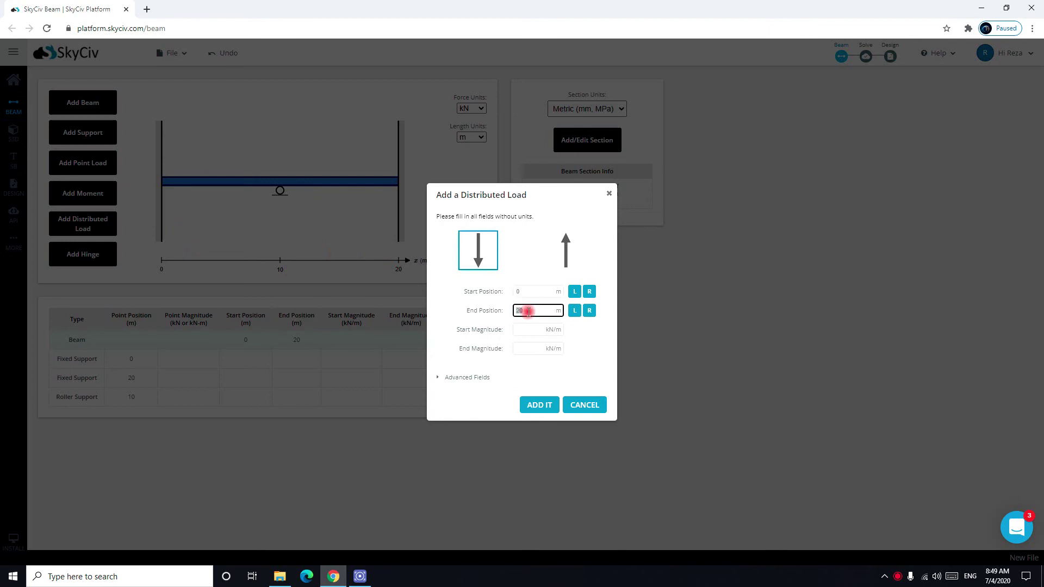
text(10)
click(521, 335)
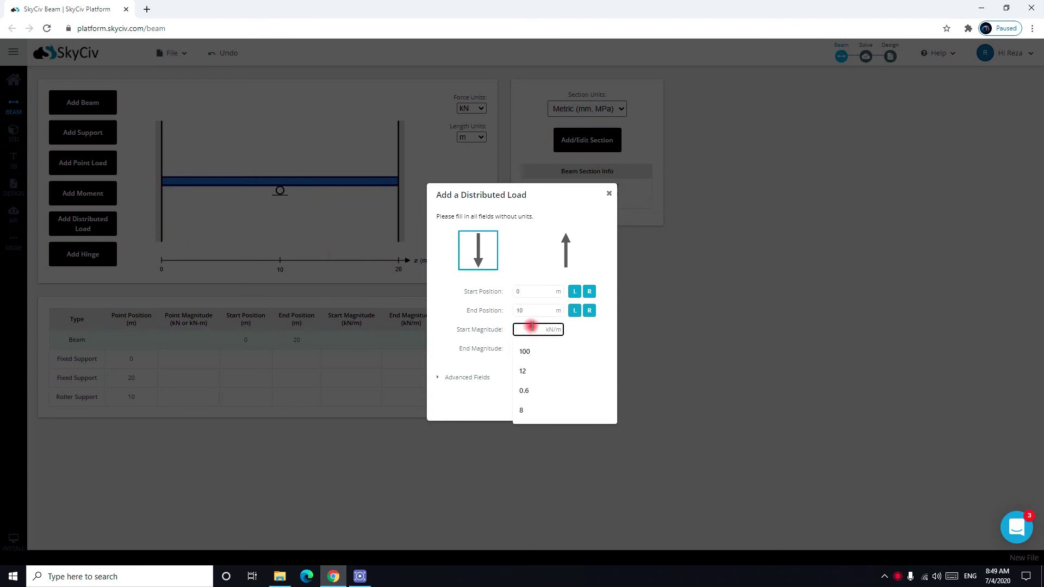
text(8)
double_click(537, 348)
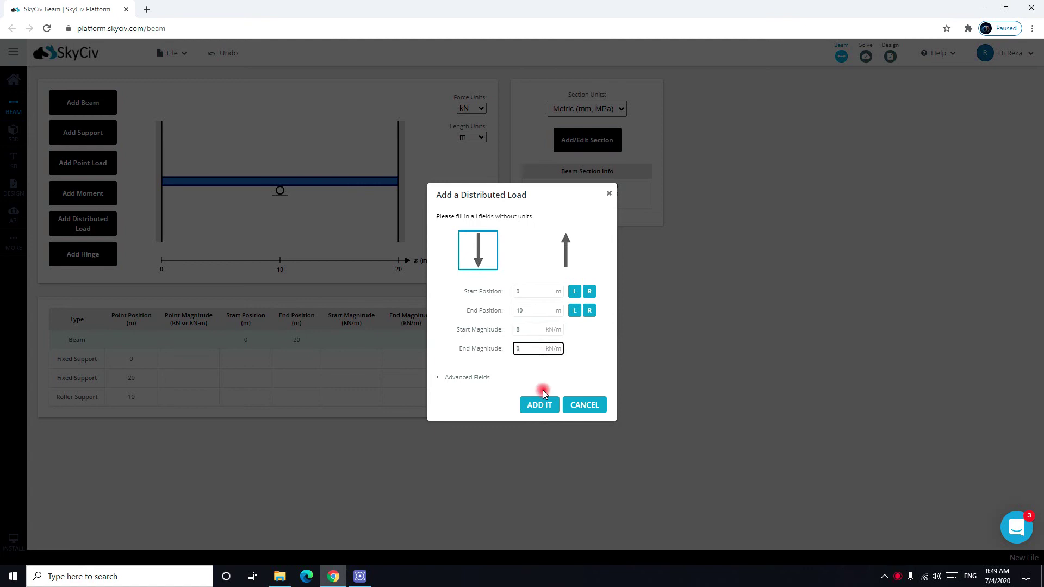
click(539, 404)
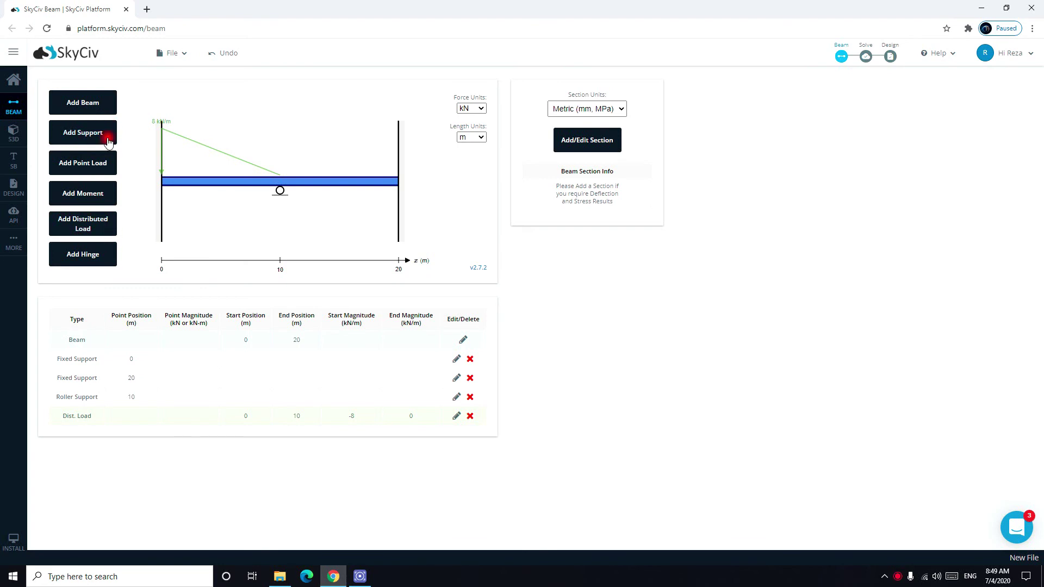
Add a 5 kN point load at 15 m
click(104, 166)
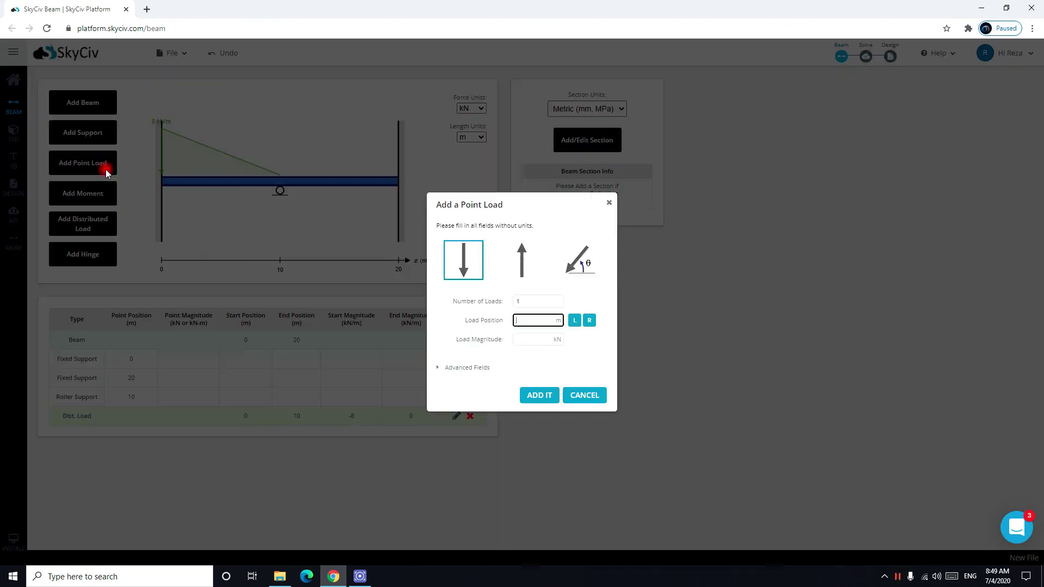
click(538, 321)
text(15)
click(538, 341)
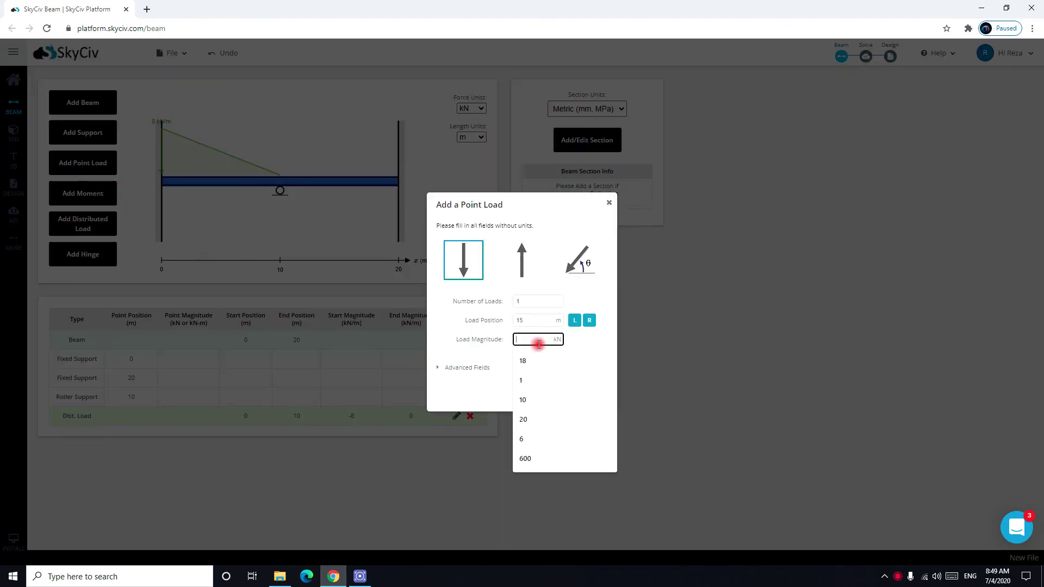
text(5)
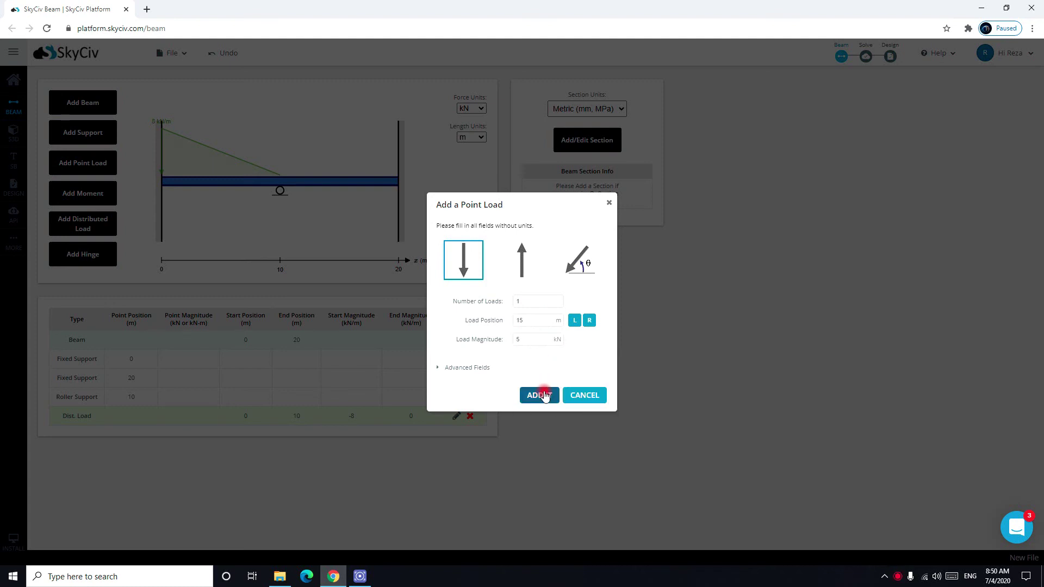
click(538, 396)
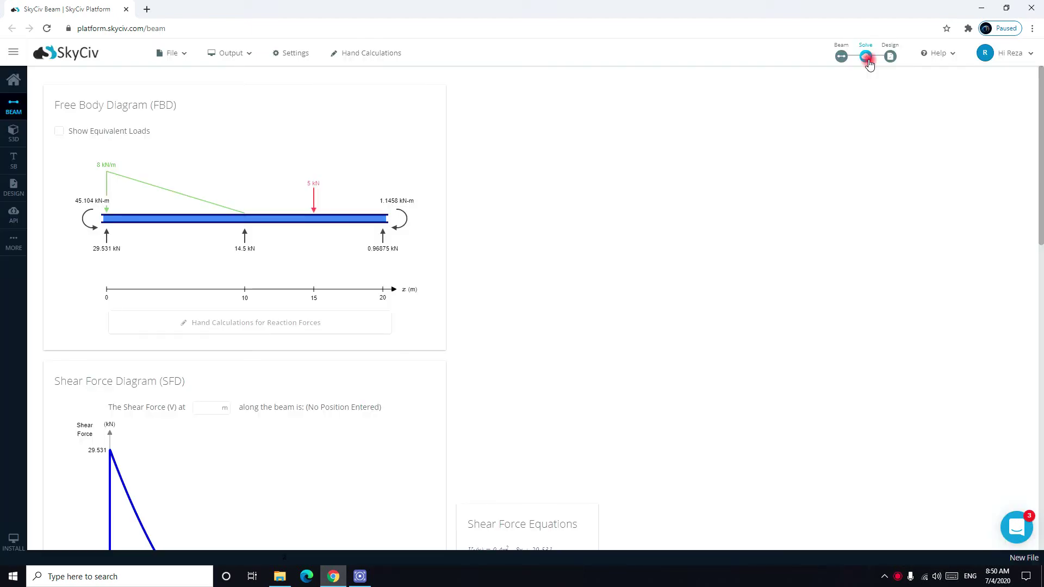
Review the reaction-force hand calculations and shear working for 0 ≤ x ≤ 10, then close them
click(280, 323)
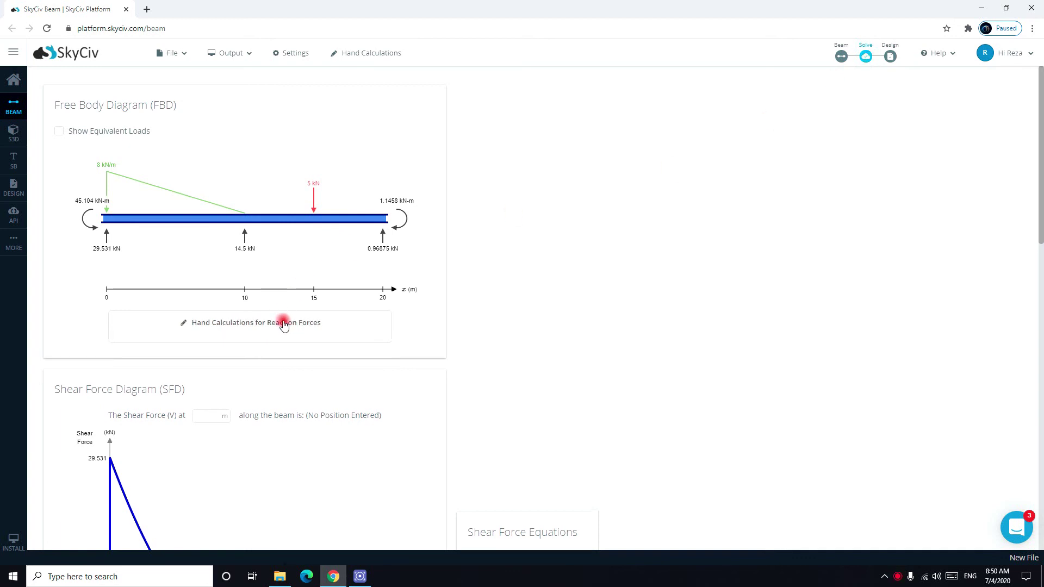
click(267, 372)
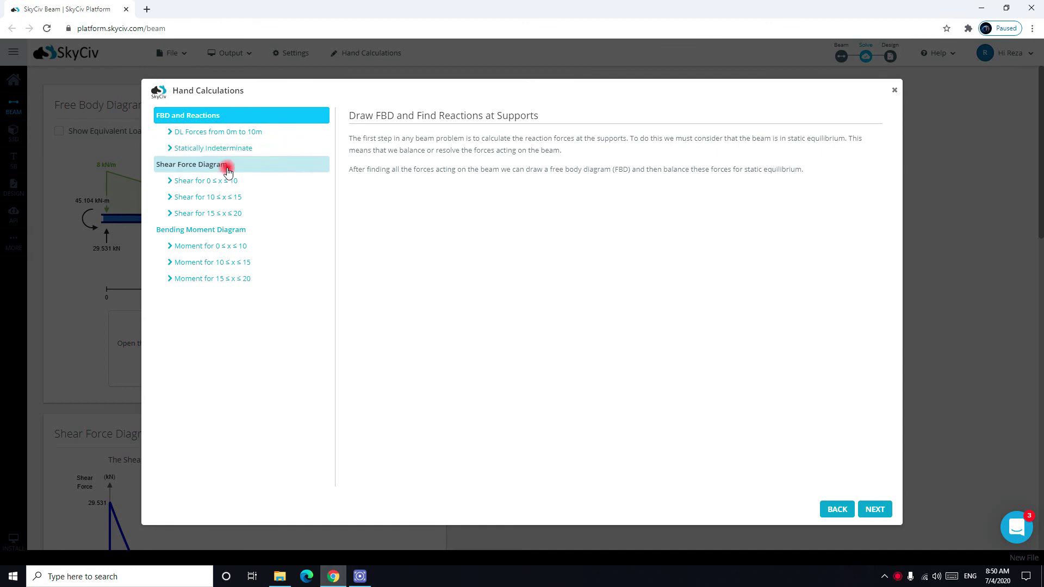
click(233, 179)
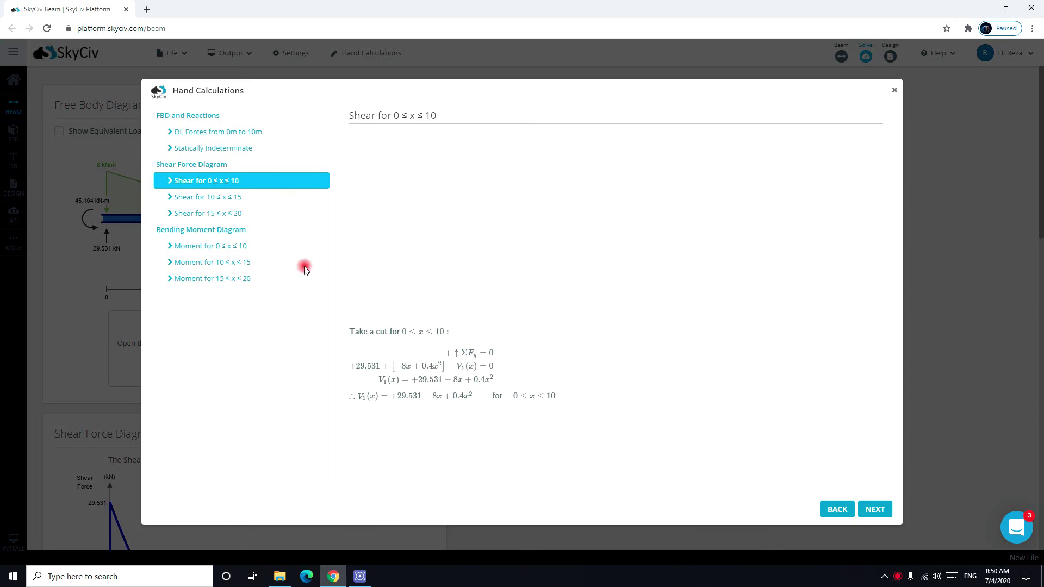
click(892, 89)
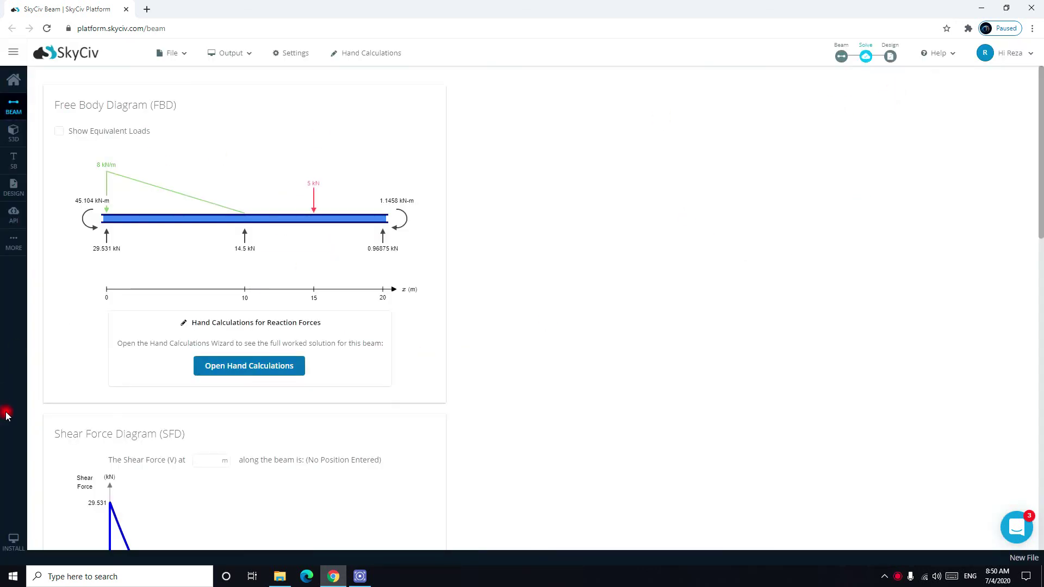
scroll(366, 250, down, 2)
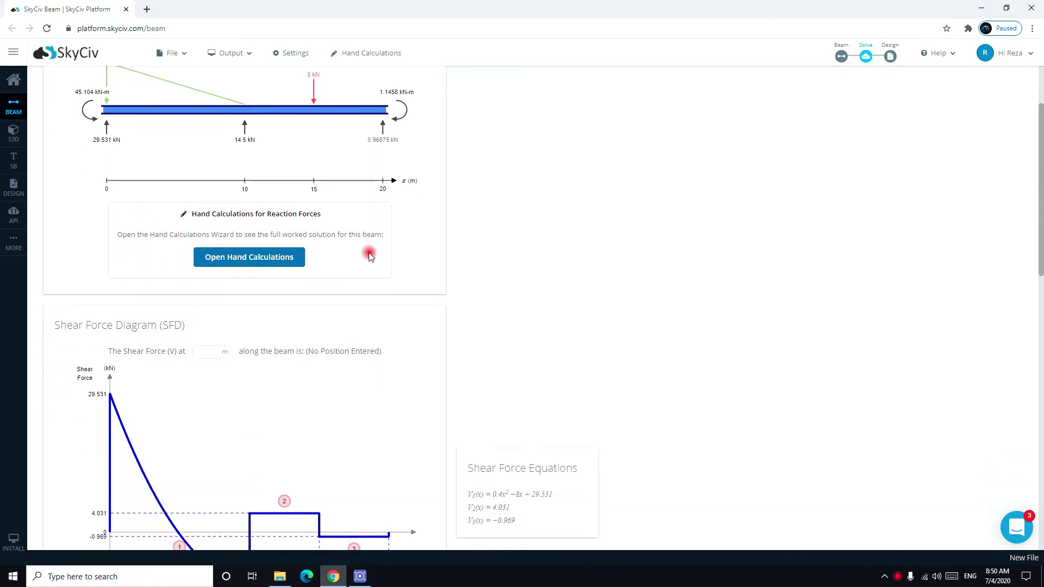
scroll(366, 281, down, 3)
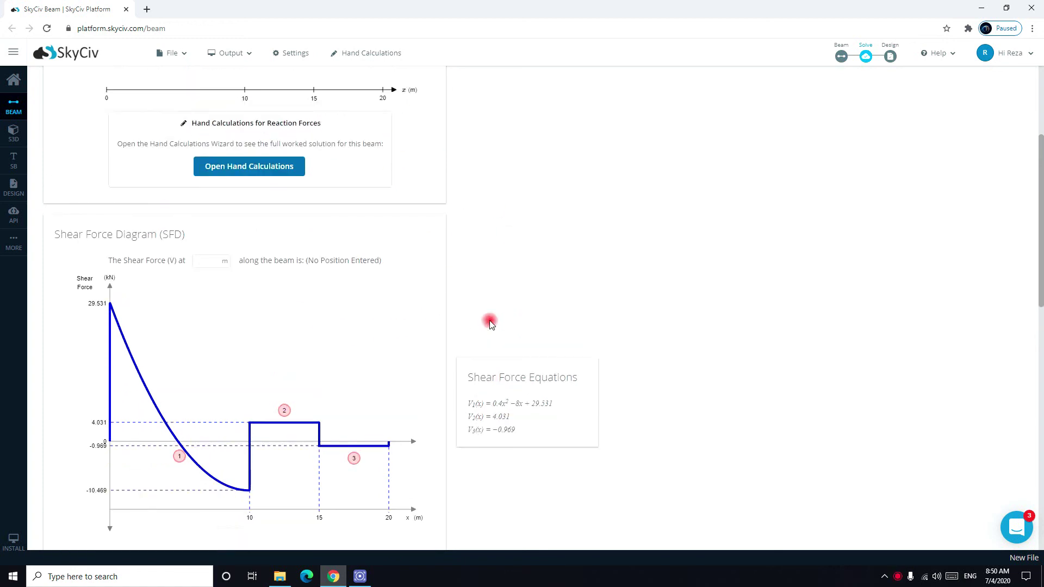
scroll(489, 323, up, 4)
scroll(490, 325, down, 6)
scroll(489, 325, down, 5)
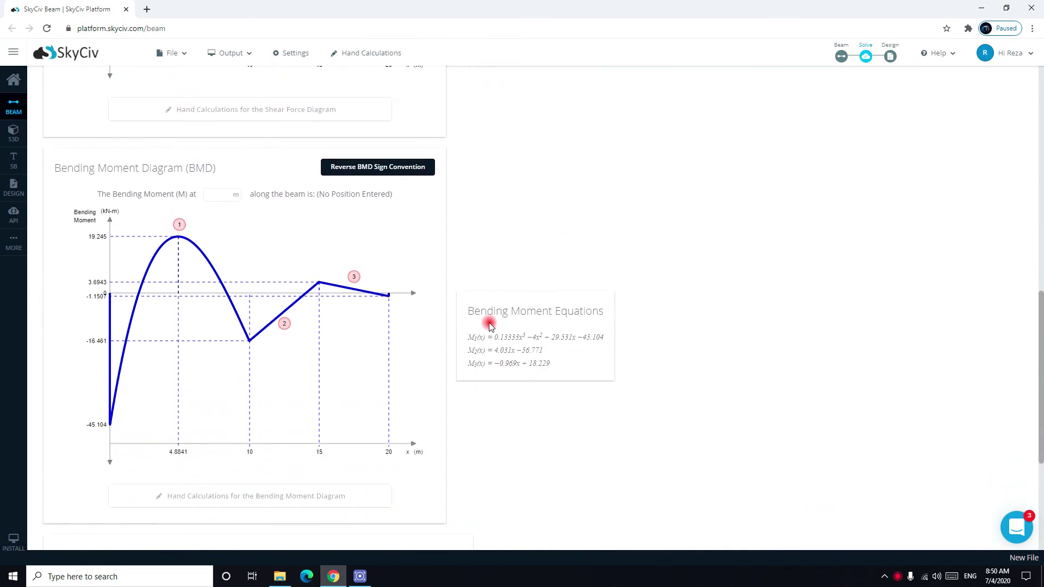
scroll(490, 325, down, 5)
scroll(486, 326, up, 12)
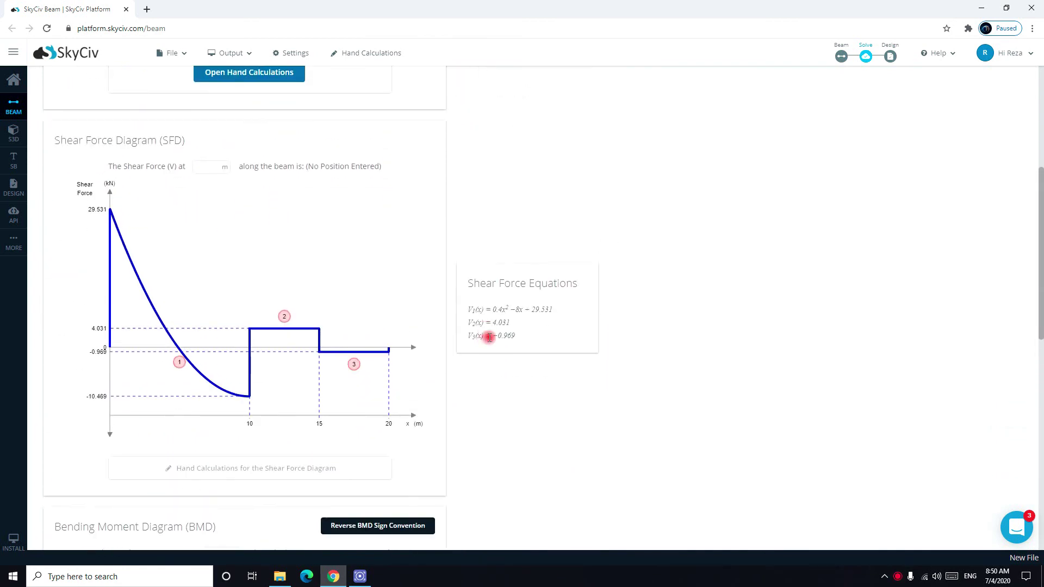
scroll(489, 337, up, 5)
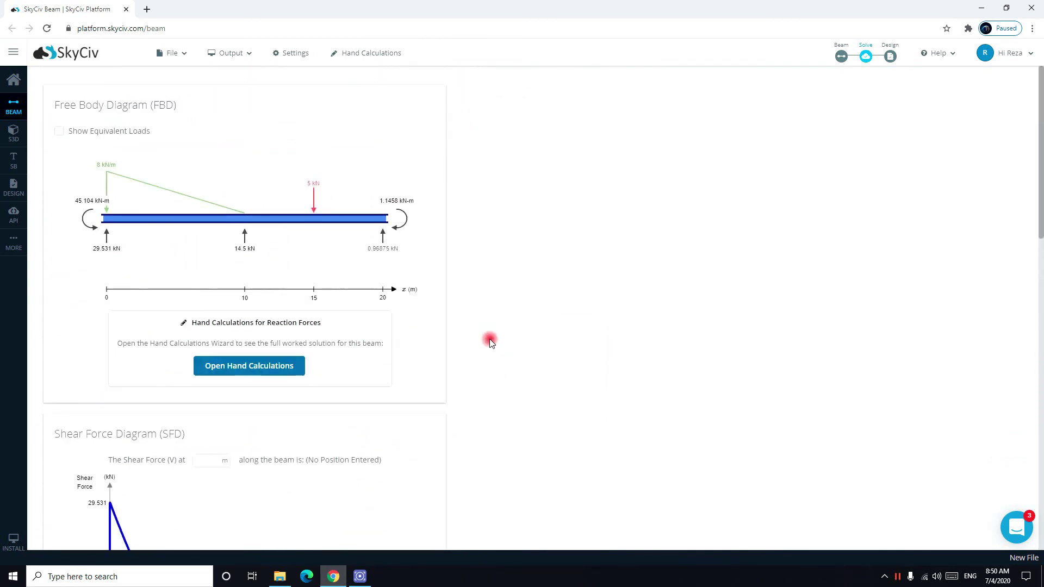
Close the SkyCiv Beam browser window to return to the Windows desktop
click(126, 9)
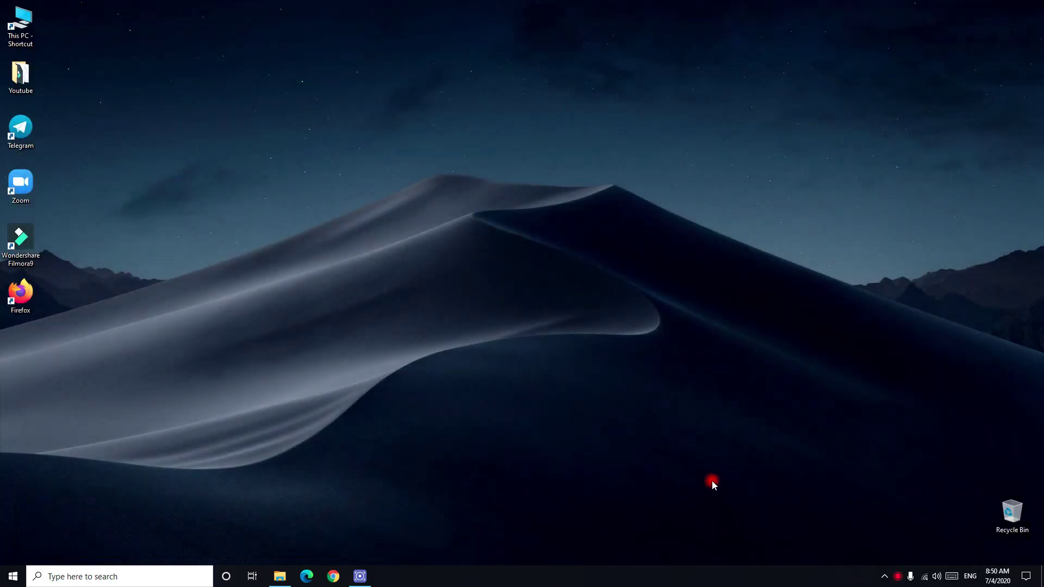
key(F9)
key(F9)
key(F9)
key(F9)
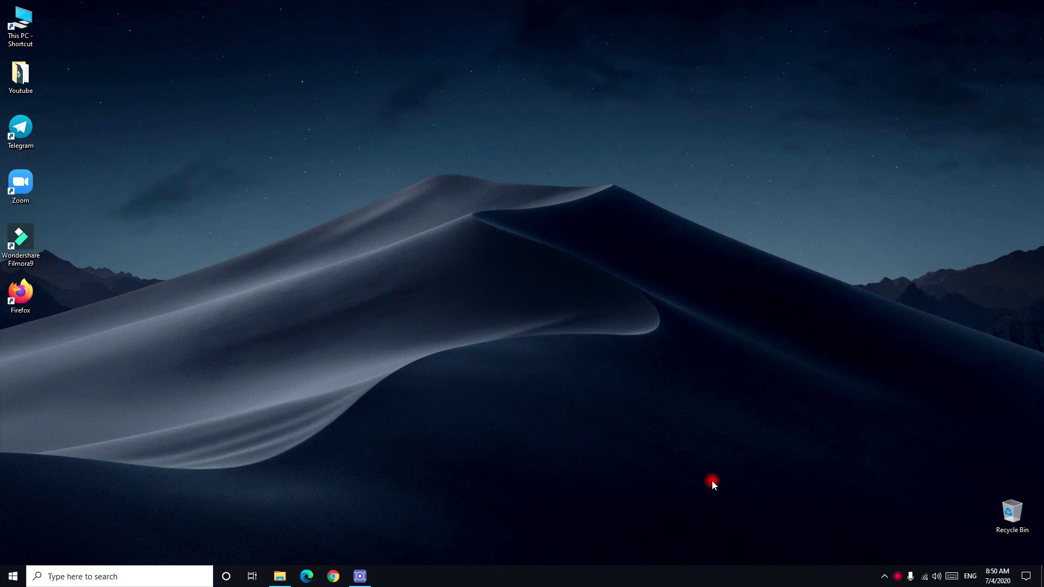